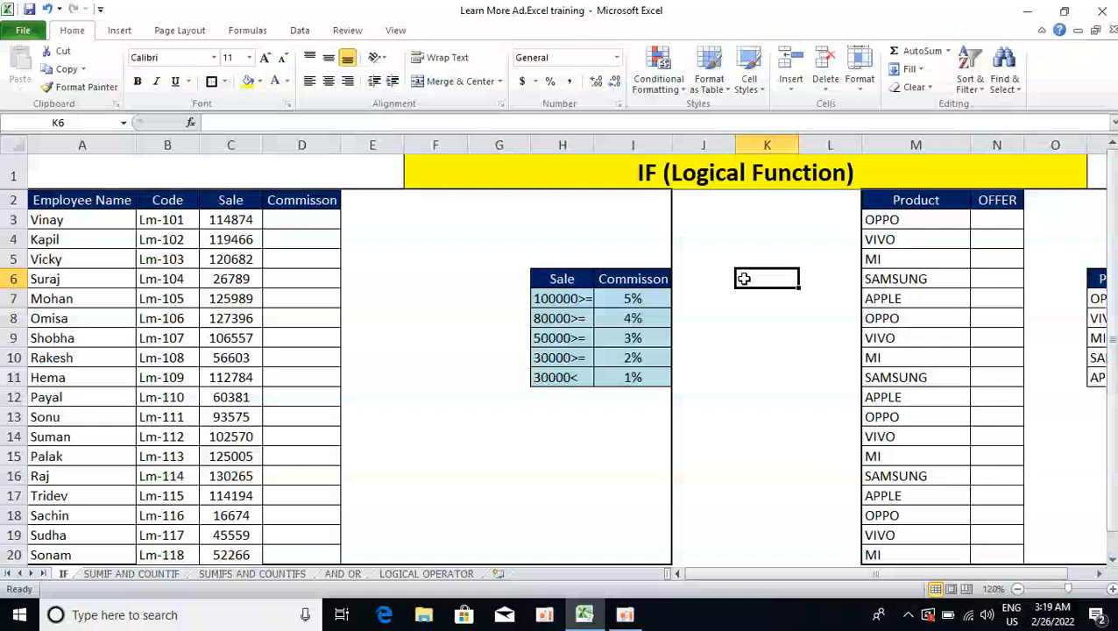
Select the whole employee sales table, from the Employee Name header through the Commisson column.
{"action": "key", "text": "ctrl+Left"}
{"action": "key", "text": "ctrl+Left"}
{"action": "key", "text": "ctrl+Left"}
{"action": "key", "text": "ctrl+Left"}
{"action": "key", "text": "ctrl+Up"}
{"action": "key", "text": "ctrl+shift+Right"}
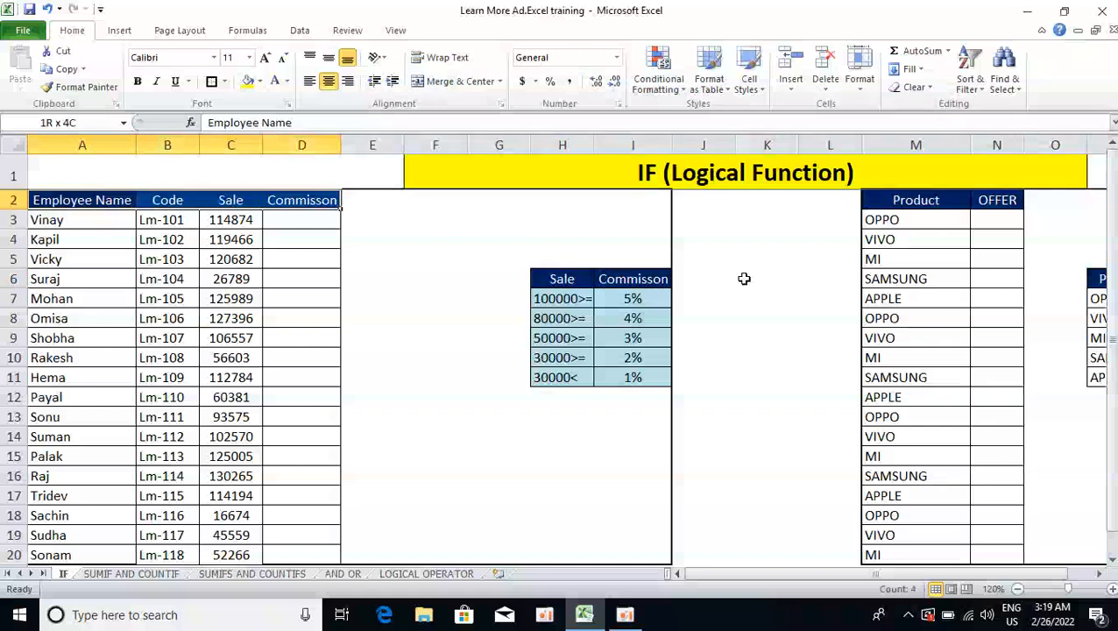
{"action": "key", "text": "ctrl+shift+Down"}
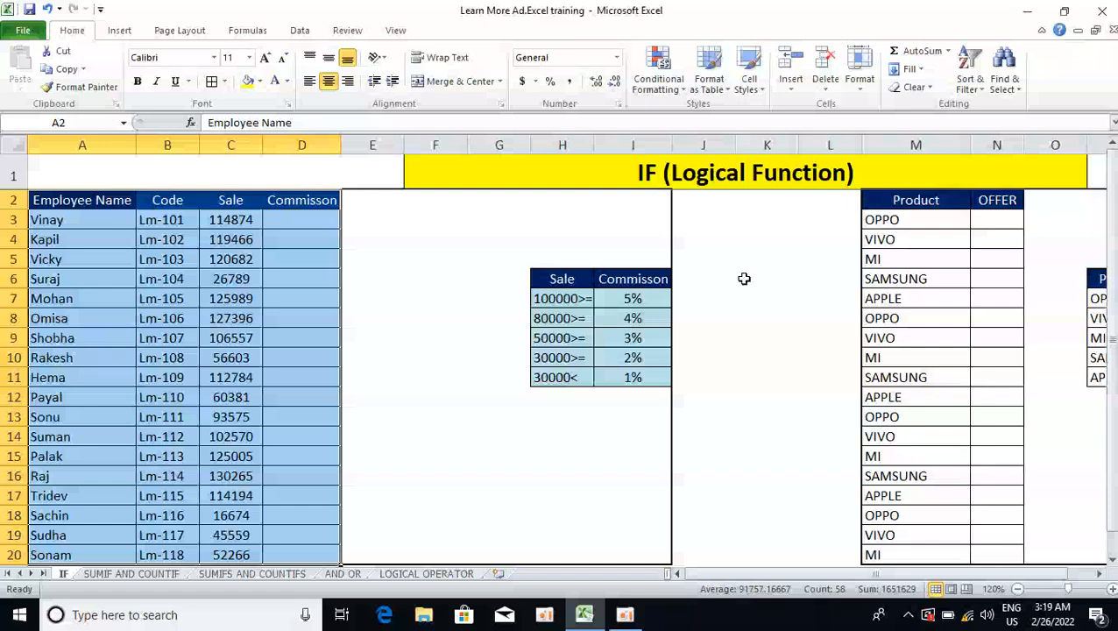
Review the employee table's rows and columns, ending at the first amount under the Sale header.
{"action": "key", "text": "Left"}
{"action": "key", "text": "Down"}
{"action": "key", "text": "Up"}
{"action": "key", "text": "ctrl+shift+Right"}
{"action": "key", "text": "ctrl+shift+Down"}
{"action": "key", "text": "Down"}
{"action": "key", "text": "Up"}
{"action": "key", "text": "ctrl+shift+Down"}
{"action": "key", "text": "Up"}
{"action": "key", "text": "Down"}
{"action": "key", "text": "Right"}
{"action": "key", "text": "Right"}
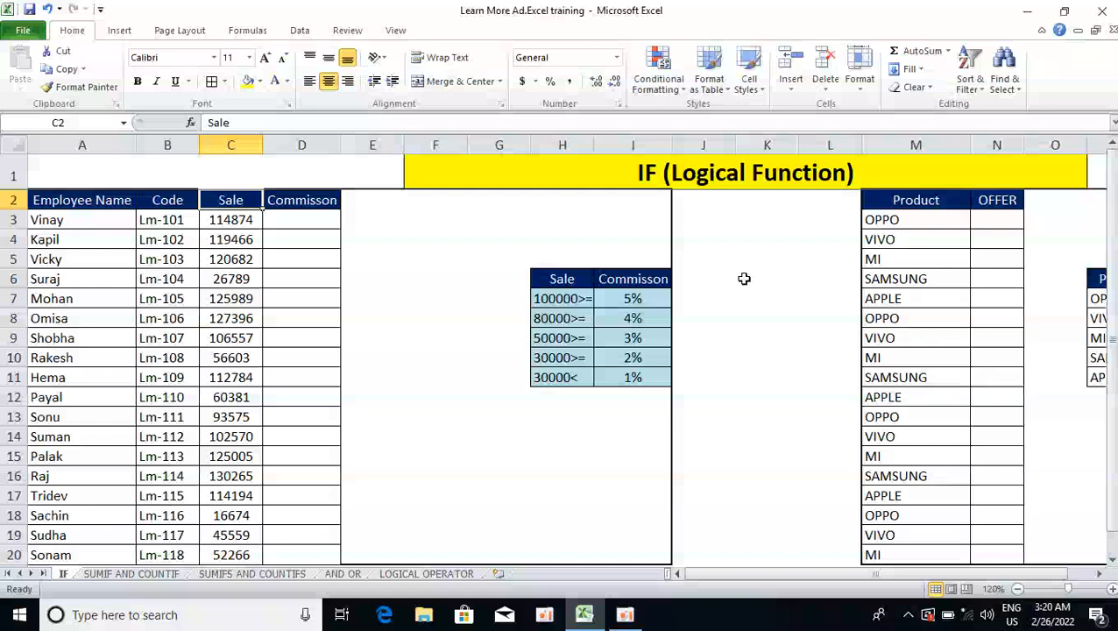
{"action": "key", "text": "Down"}
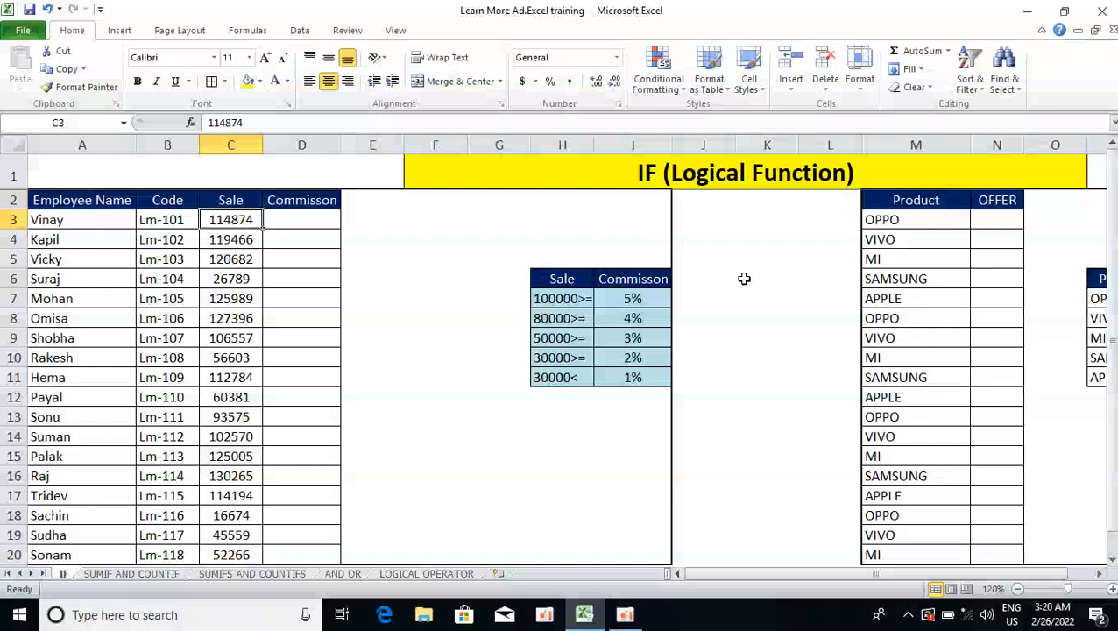
Examine each sale threshold and its commission percentage in the separate Sale/Commisson rate table.
{"action": "key", "text": "Right"}
{"action": "key", "text": "Right"}
{"action": "key", "text": "Right"}
{"action": "key", "text": "Right"}
{"action": "key", "text": "Down"}
{"action": "key", "text": "Down"}
{"action": "key", "text": "Right"}
{"action": "key", "text": "Down"}
{"action": "key", "text": "Down"}
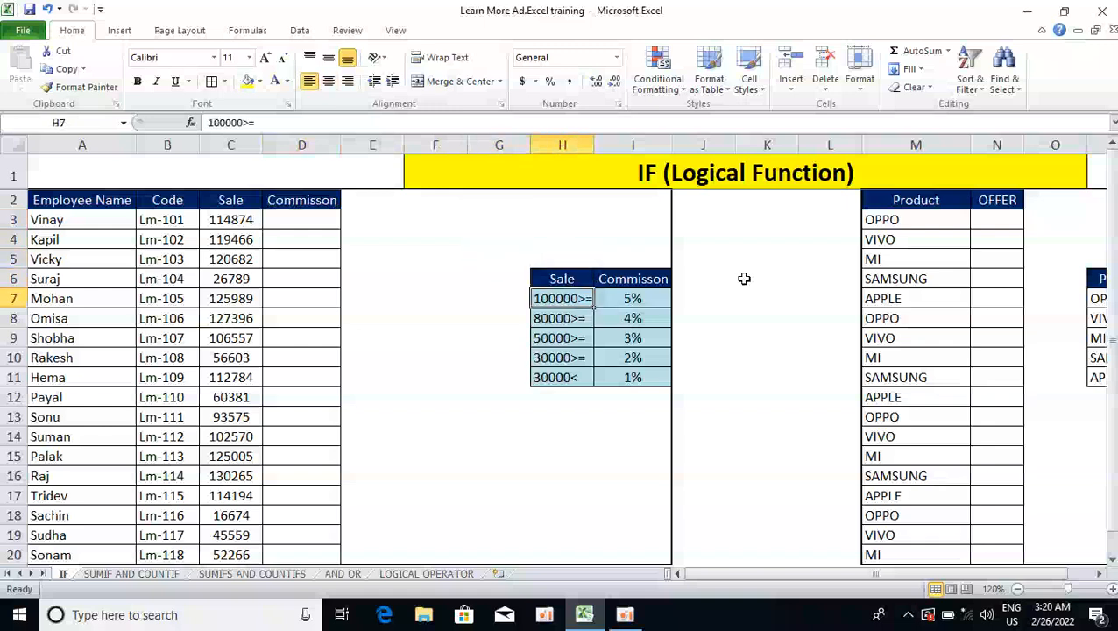
{"action": "key", "text": "Right"}
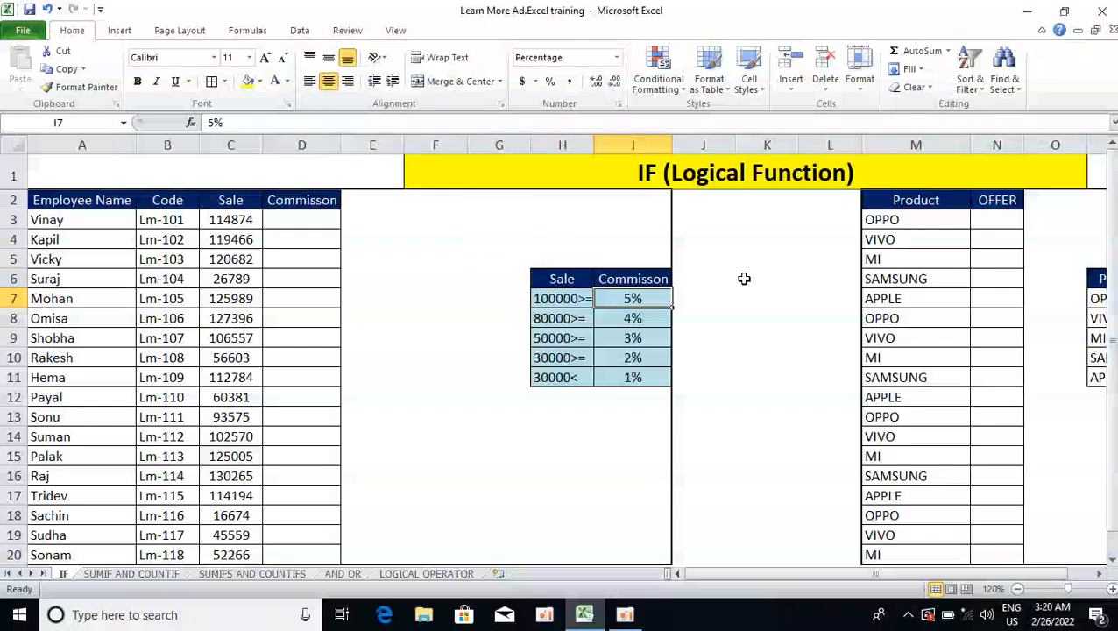
{"action": "key", "text": "Left"}
{"action": "key", "text": "Down"}
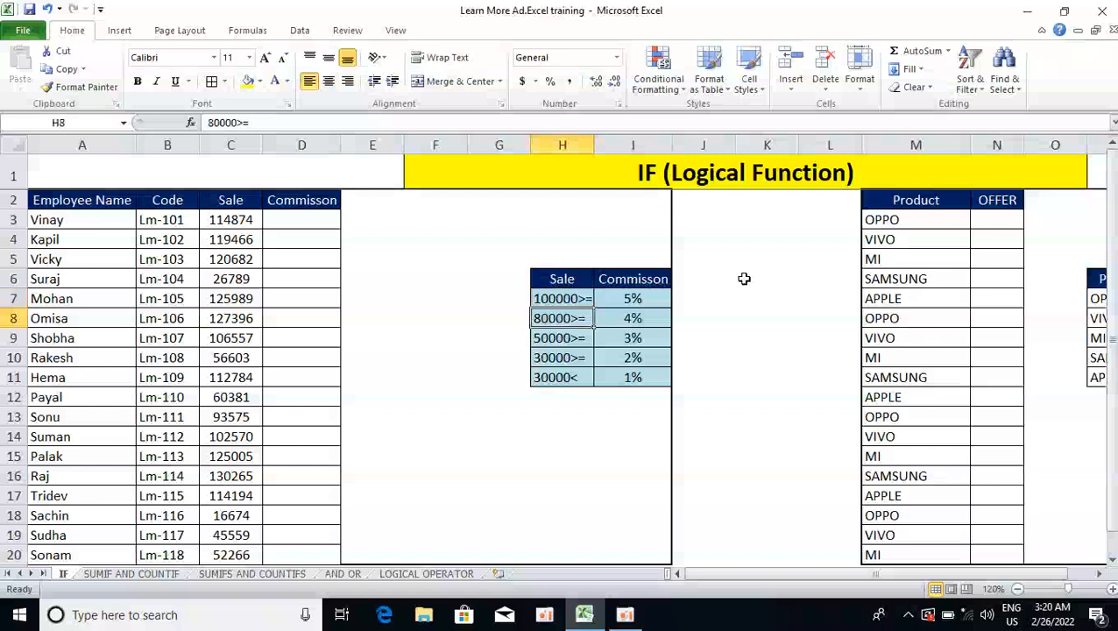
{"action": "key", "text": "Down"}
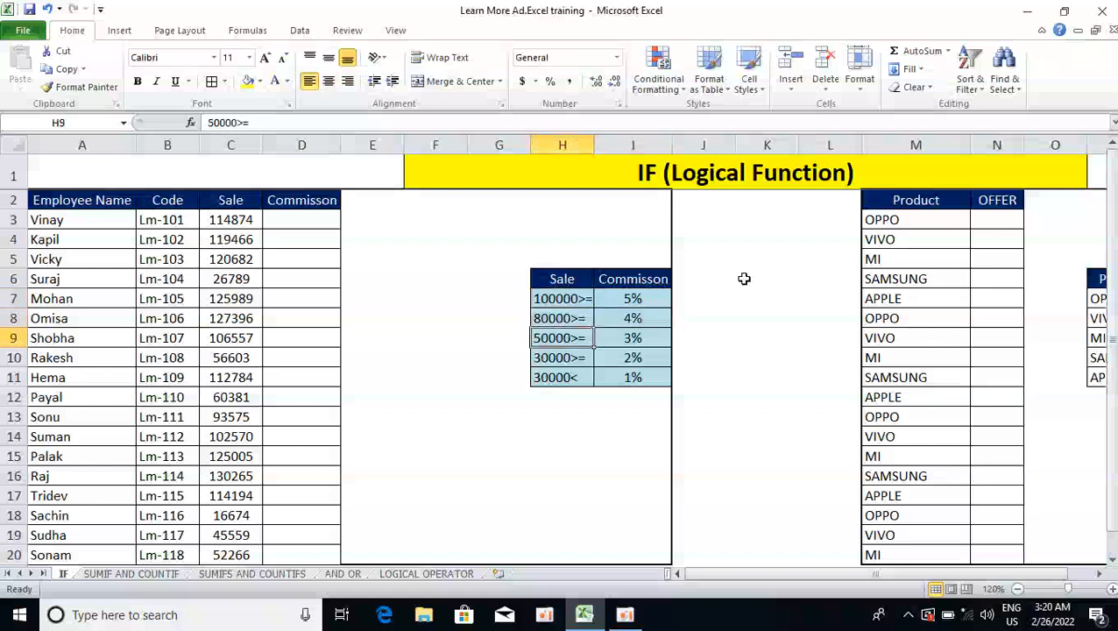
{"action": "key", "text": "Right"}
{"action": "key", "text": "Left"}
{"action": "key", "text": "Down"}
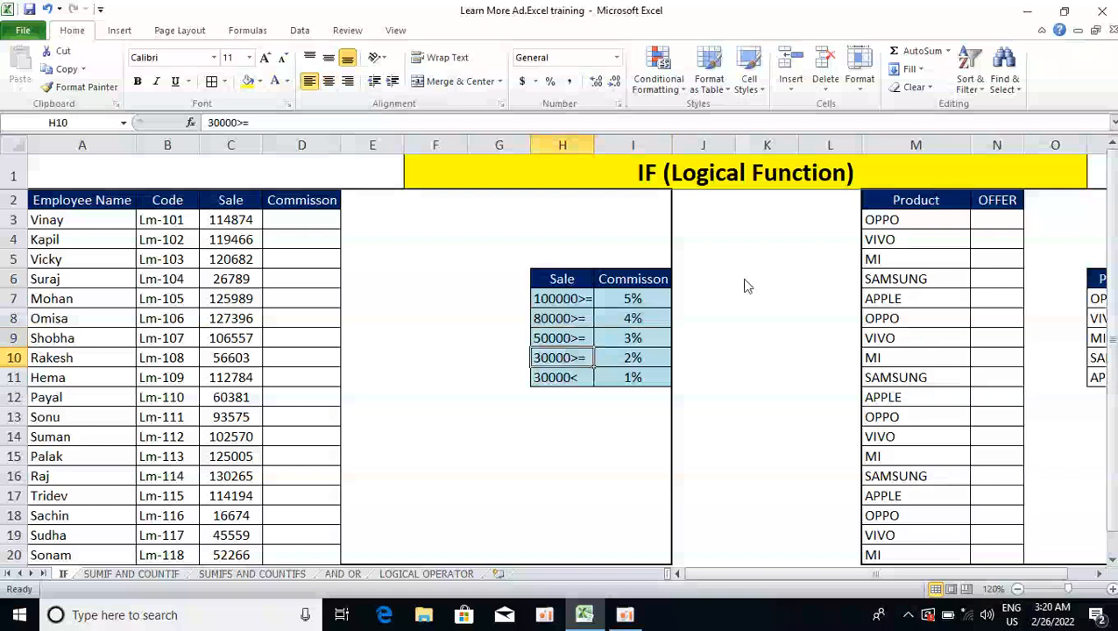
{"action": "key", "text": "Left"}
{"action": "key", "text": "Down"}
{"action": "key", "text": "Right"}
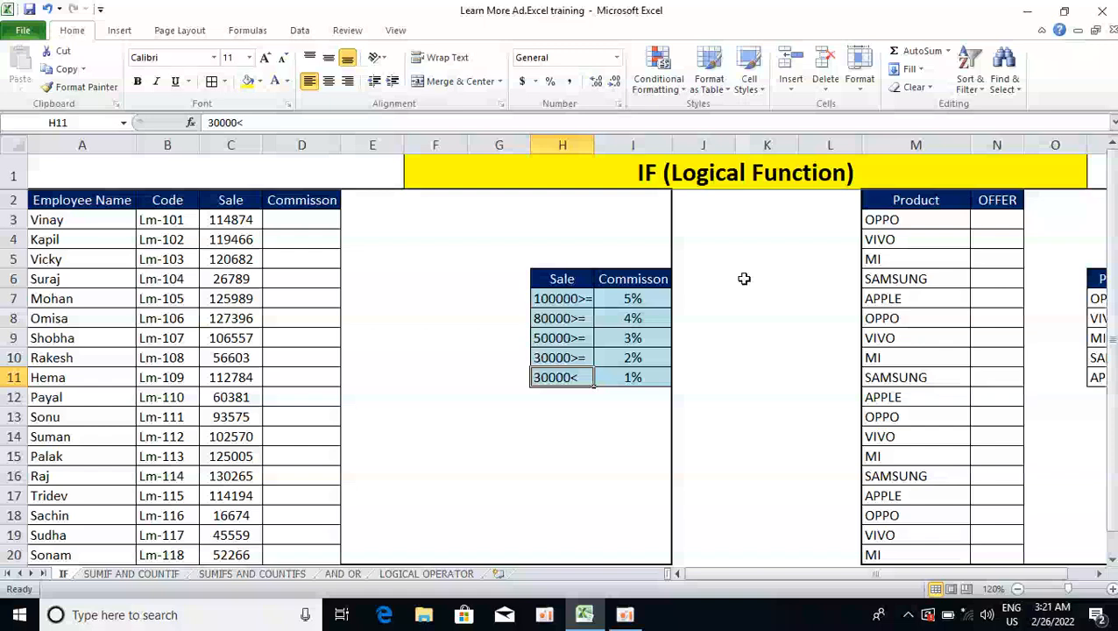
Start an IF formula in the first Commisson cell, D3, with the condition C3>=100000.
{"action": "key", "text": "Left"}
{"action": "key", "text": "Left"}
{"action": "key", "text": "Left"}
{"action": "key", "text": "Left"}
{"action": "key", "text": "Left"}
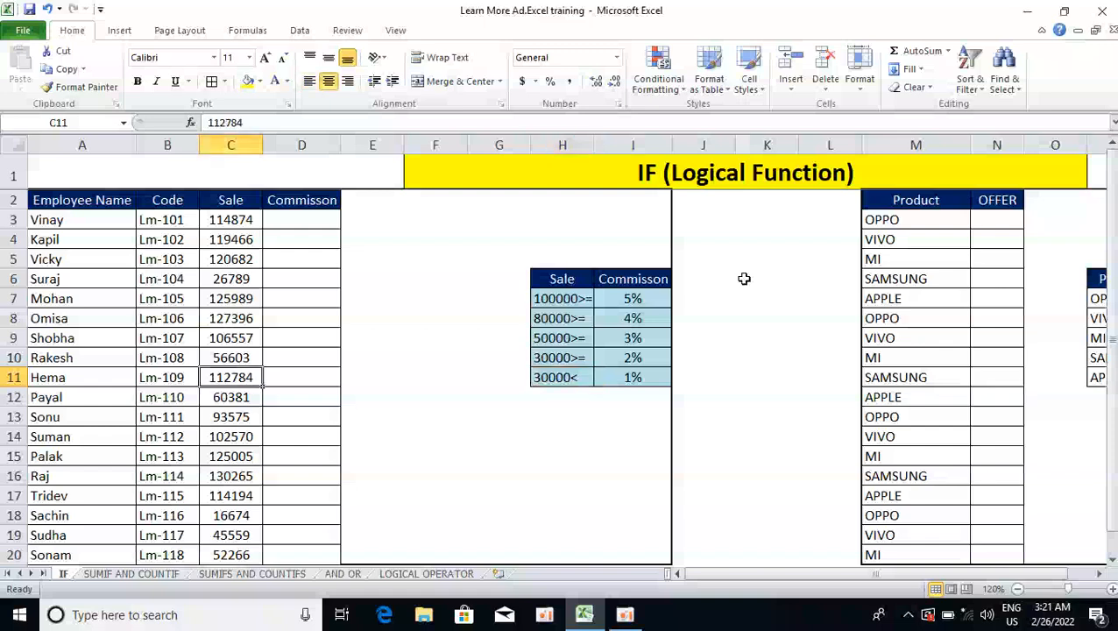
{"action": "key", "text": "ctrl+Up"}
{"action": "key", "text": "Right"}
{"action": "key", "text": "Down"}
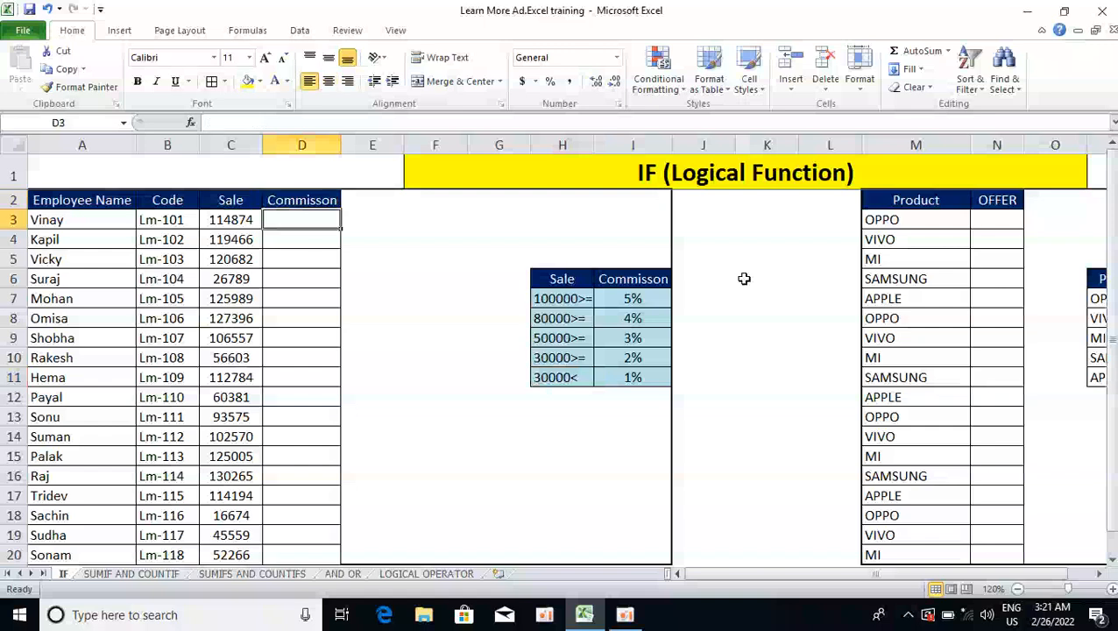
{"action": "type", "text": "=IF"}
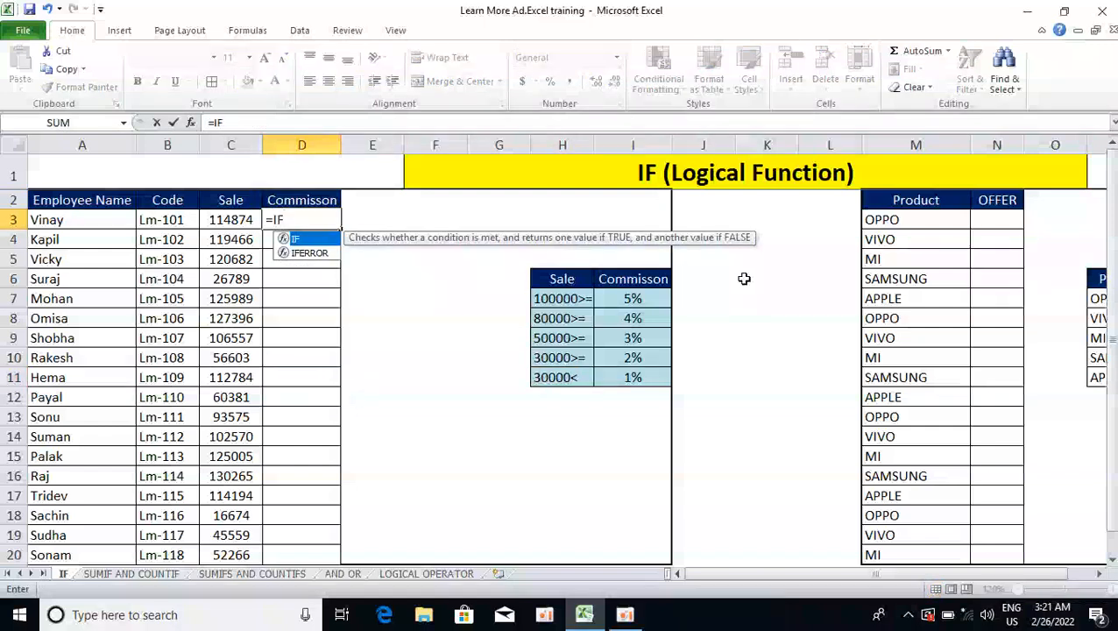
{"action": "type", "text": "("}
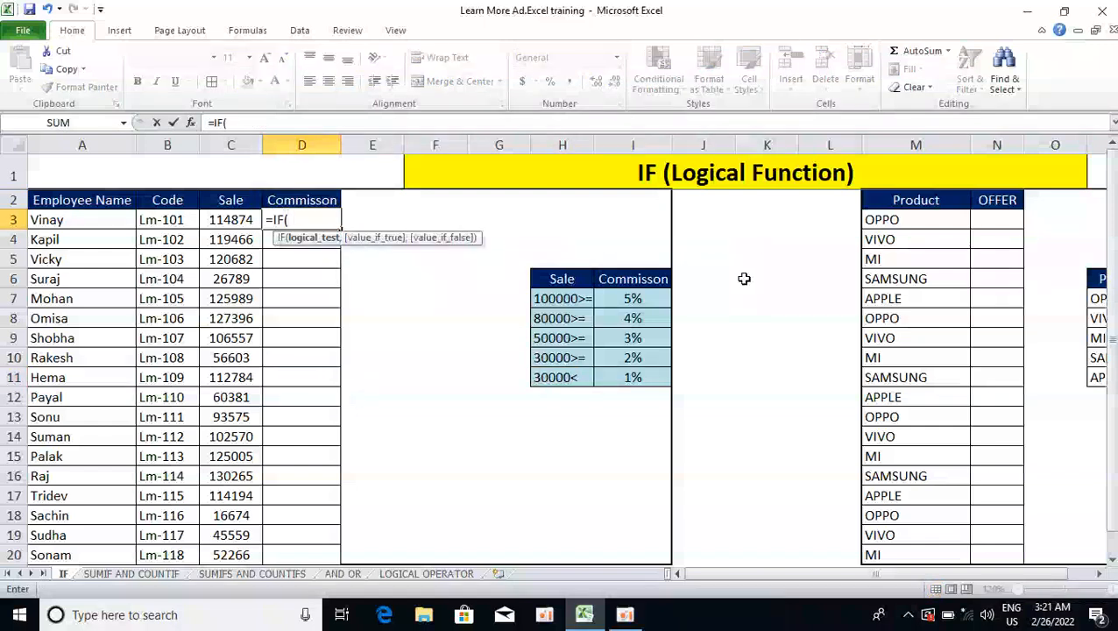
{"action": "key", "text": "Left"}
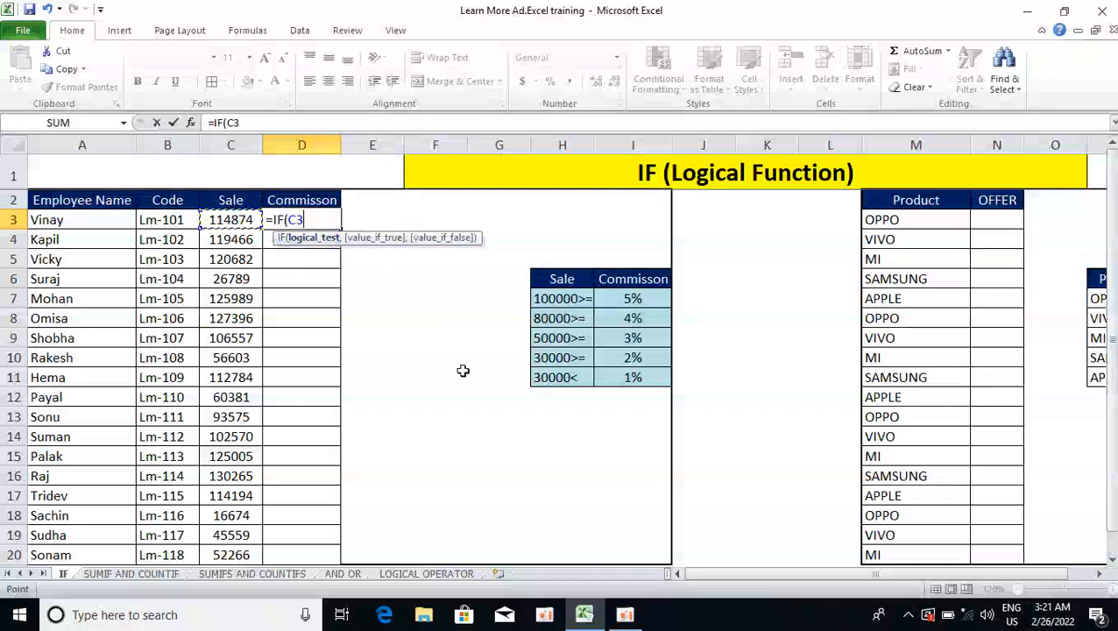
{"action": "type", "text": ">"}
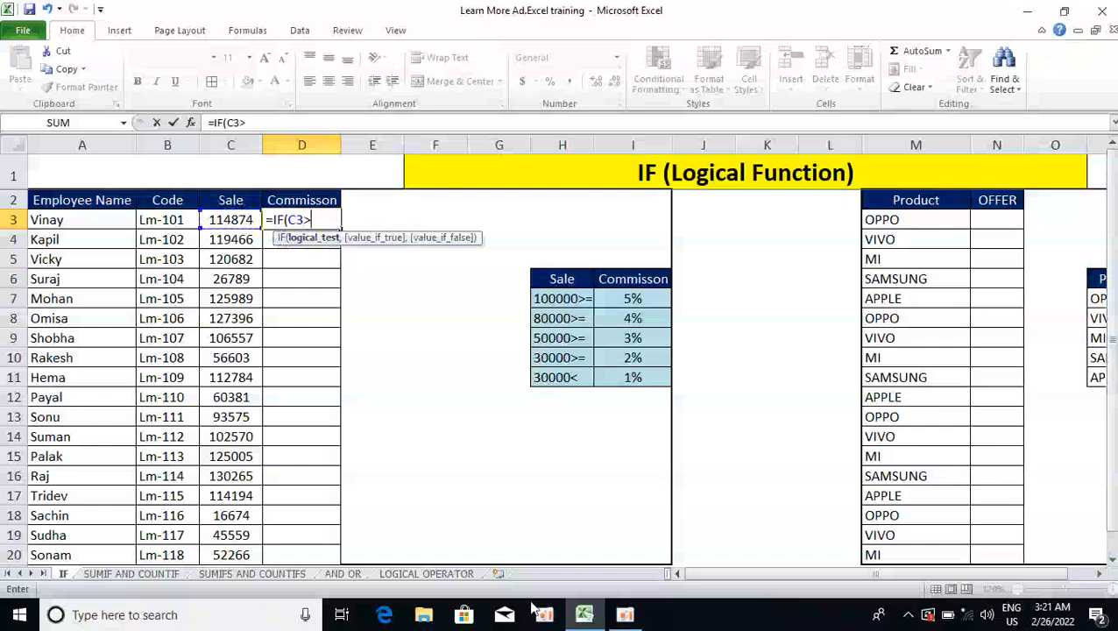
{"action": "type", "text": "=100000,"}
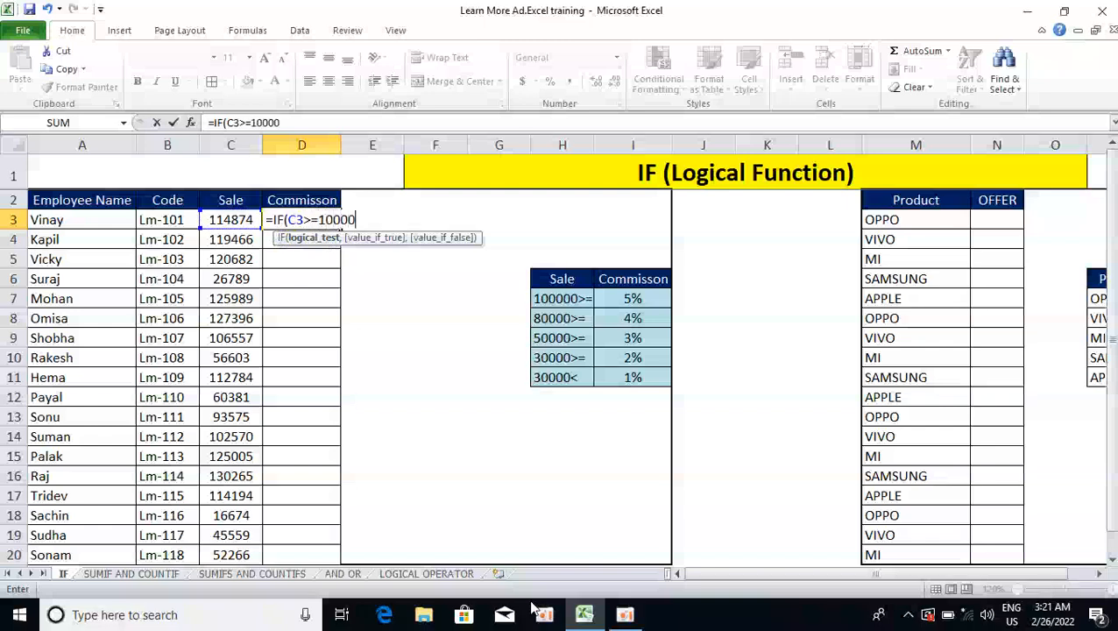
Enter C3*5% as the value if true of the D3 formula's first IF.
{"action": "key", "text": "Left"}
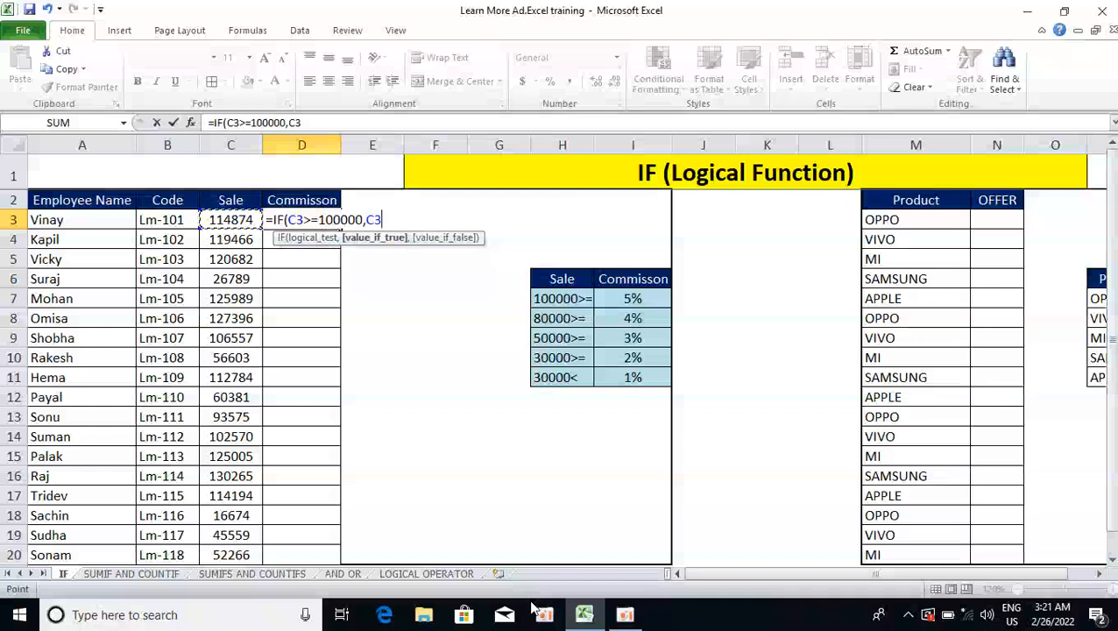
{"action": "type", "text": "&"}
{"action": "key", "text": "BackSpace"}
{"action": "type", "text": "*5%"}
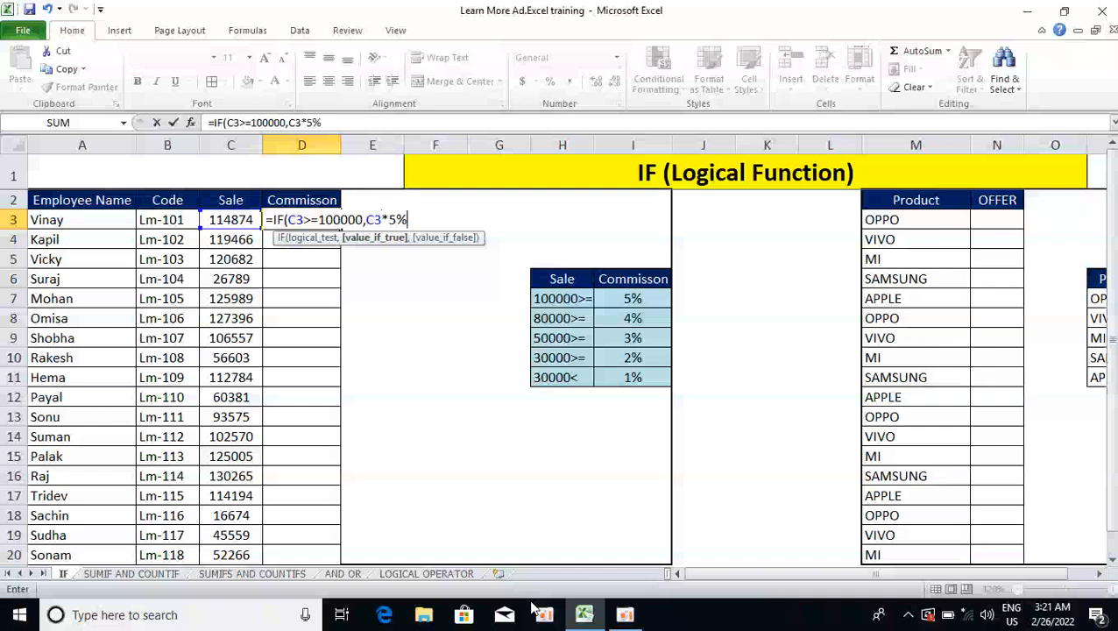
Nest a second IF in the D3 formula that returns C3*4% when C3>=80000, and add another IF as its false value.
{"action": "type", "text": ",IF("}
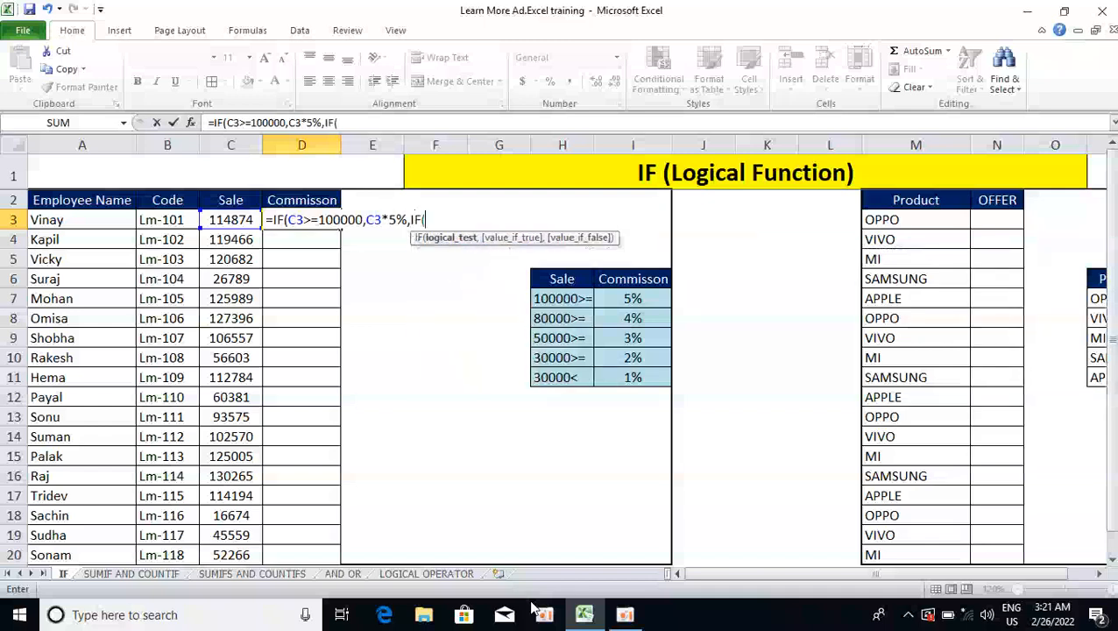
{"action": "key", "text": "BackSpace"}
{"action": "key", "text": "BackSpace"}
{"action": "key", "text": "BackSpace"}
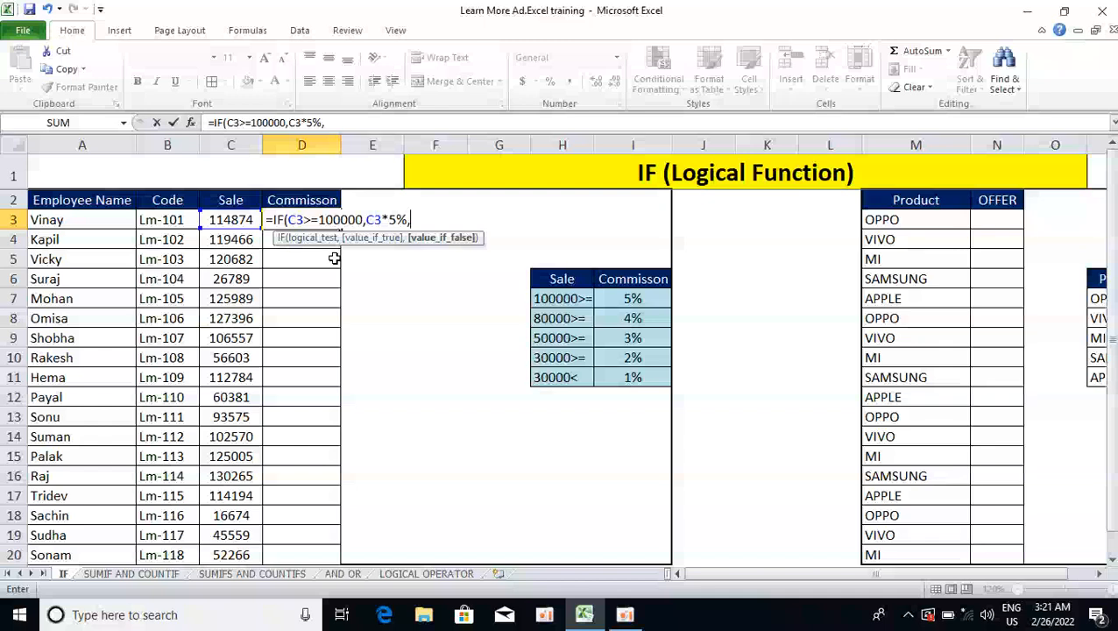
{"action": "type", "text": "IF("}
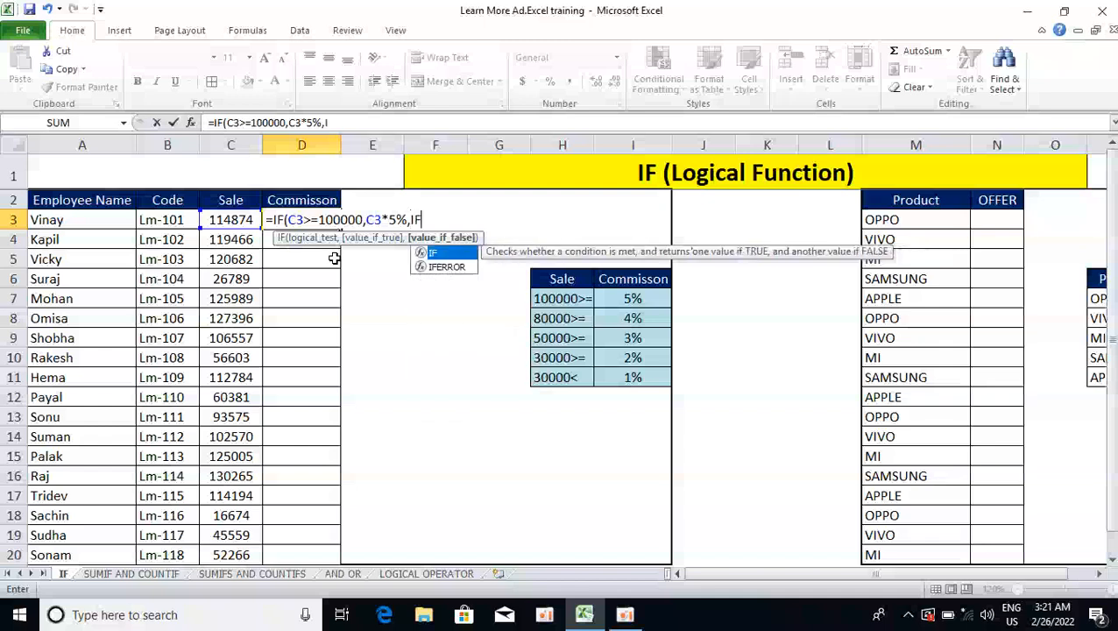
{"action": "type", "text": "C3>="}
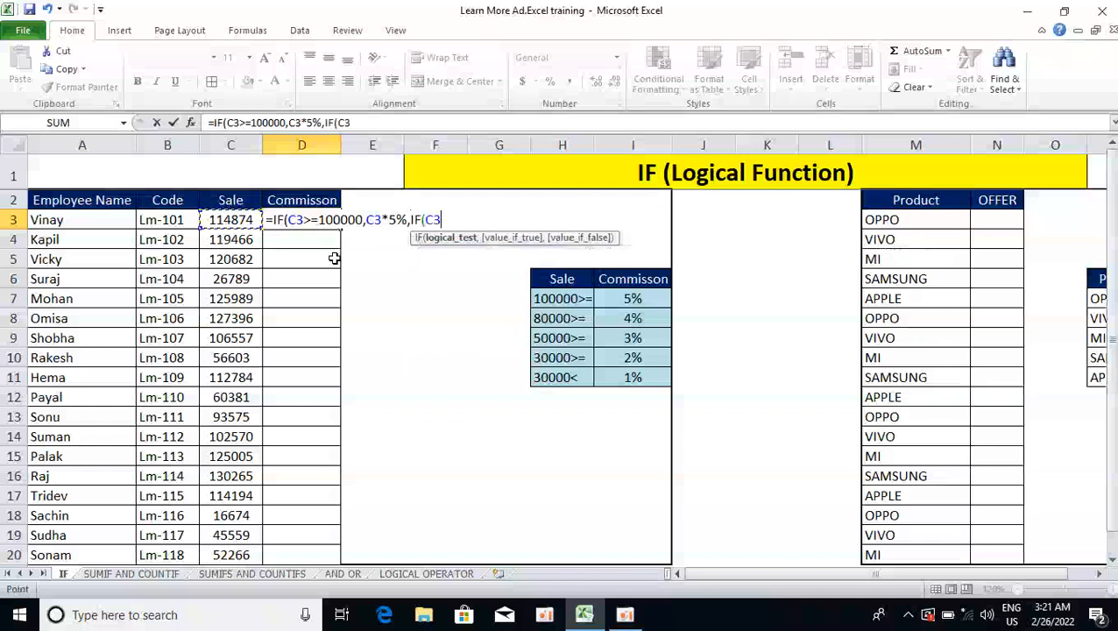
{"action": "type", "text": "80000"}
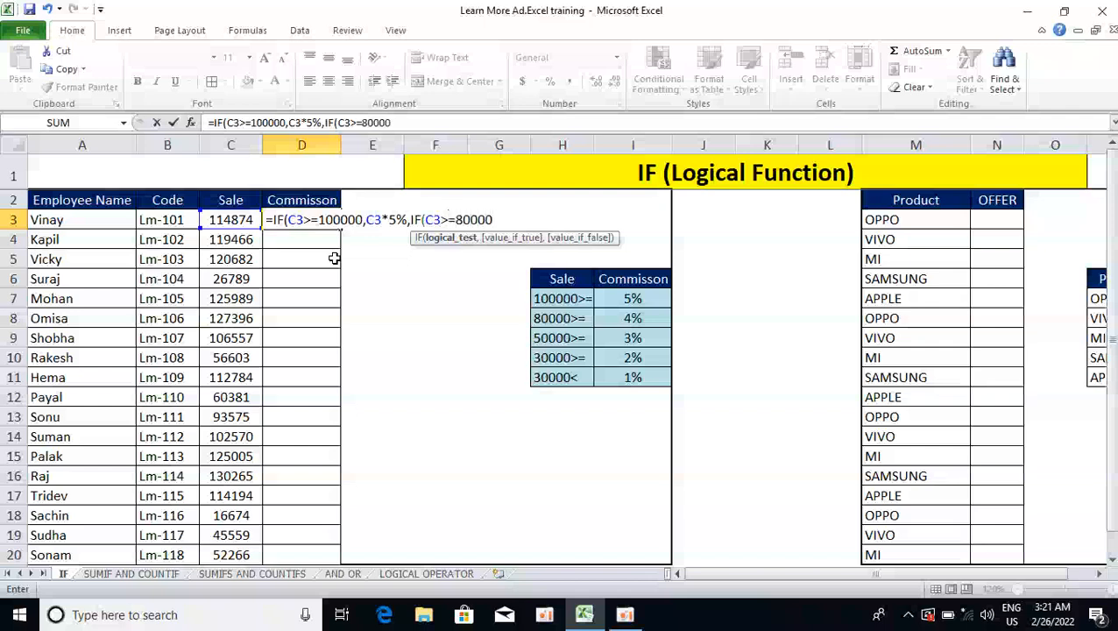
{"action": "type", "text": ","}
{"action": "key", "text": "Left"}
{"action": "type", "text": "*4%,IF"}
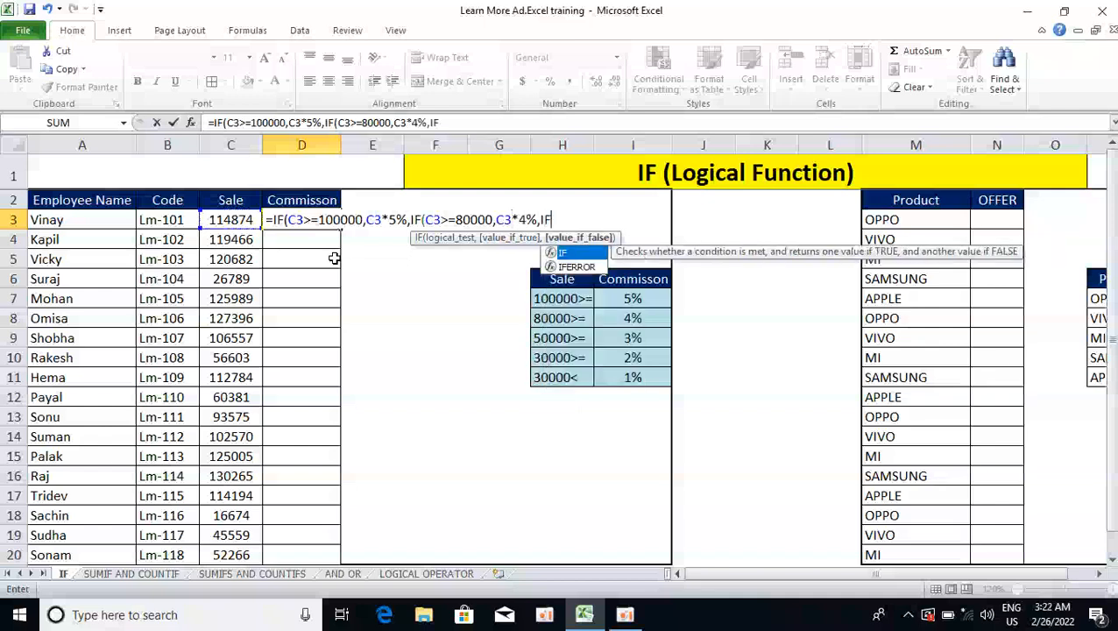
Complete the third IF with condition C3>=50000 and result C3*3%, and add another IF as its false value.
{"action": "type", "text": "("}
{"action": "key", "text": "Left"}
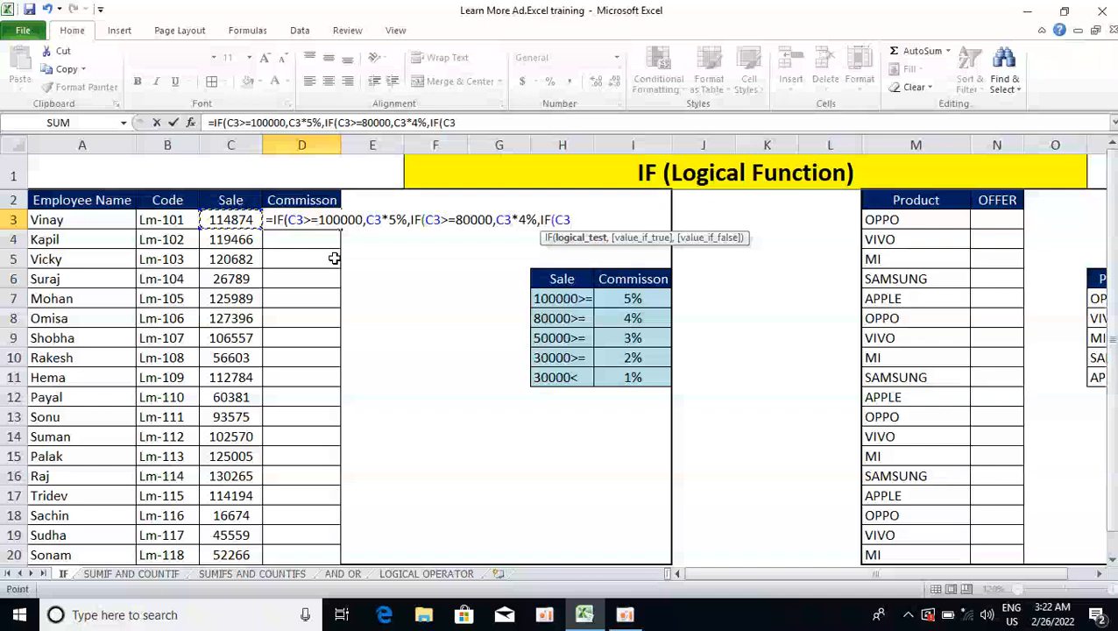
{"action": "type", "text": ">="}
{"action": "type", "text": "50000,"}
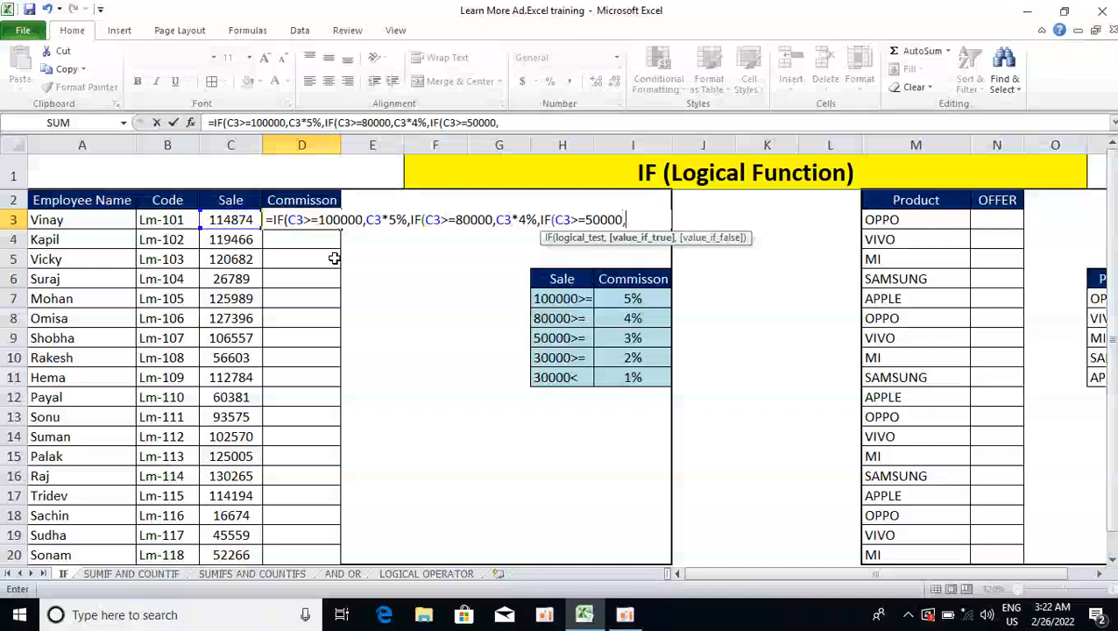
{"action": "key", "text": "Left"}
{"action": "type", "text": "*3%,IF"}
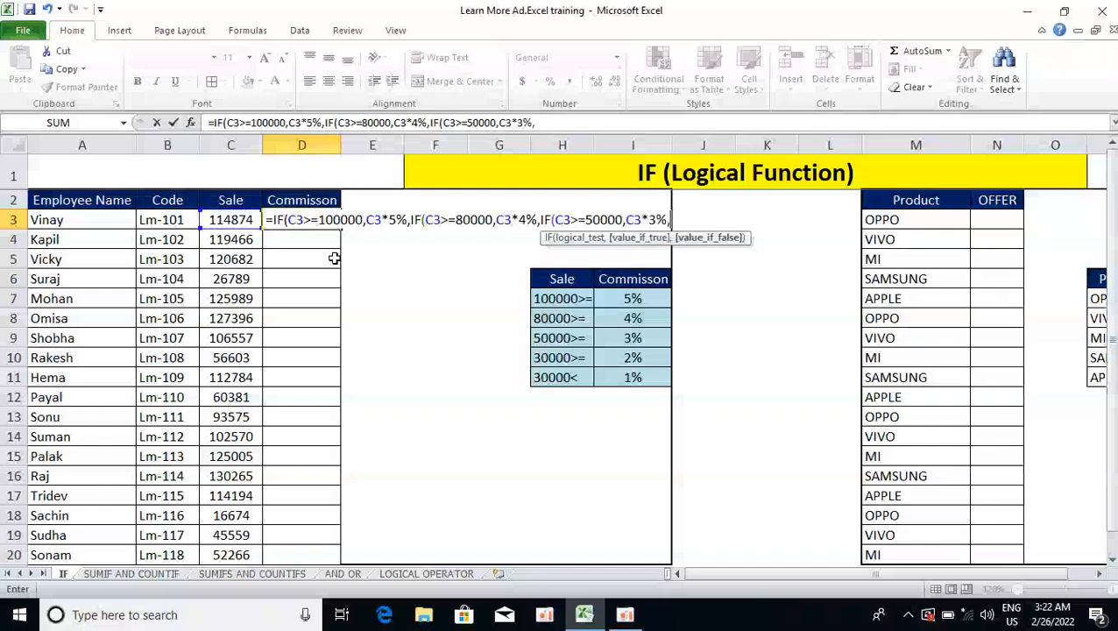
Complete the fourth IF with condition C3>=30000 and result C3*2%, and open another IF as its false value.
{"action": "type", "text": "("}
{"action": "key", "text": "Left"}
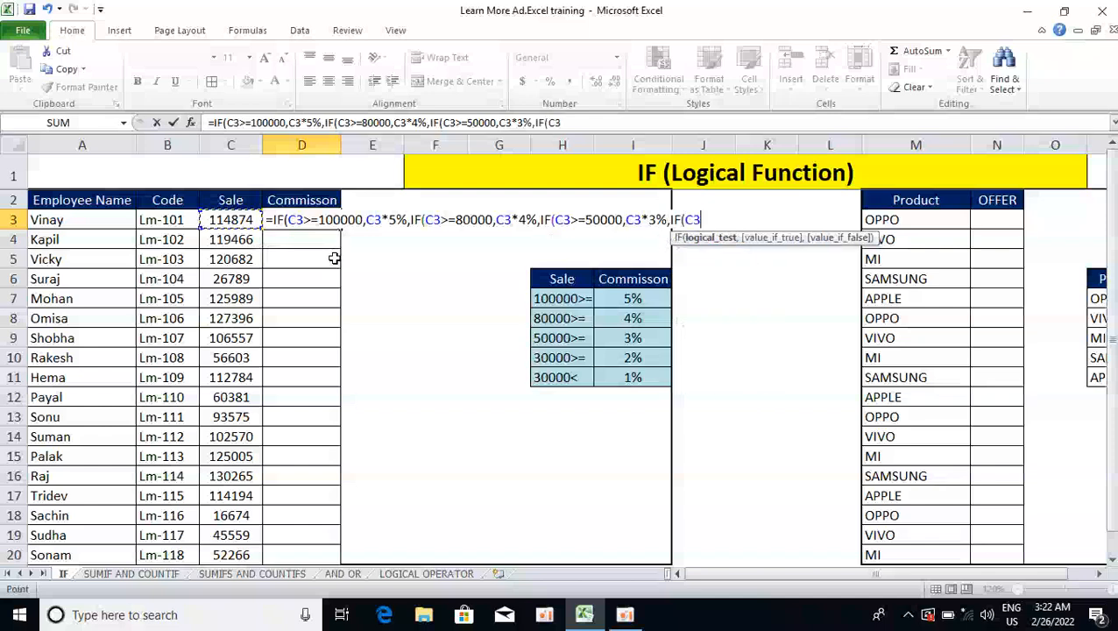
{"action": "type", "text": ">=300"}
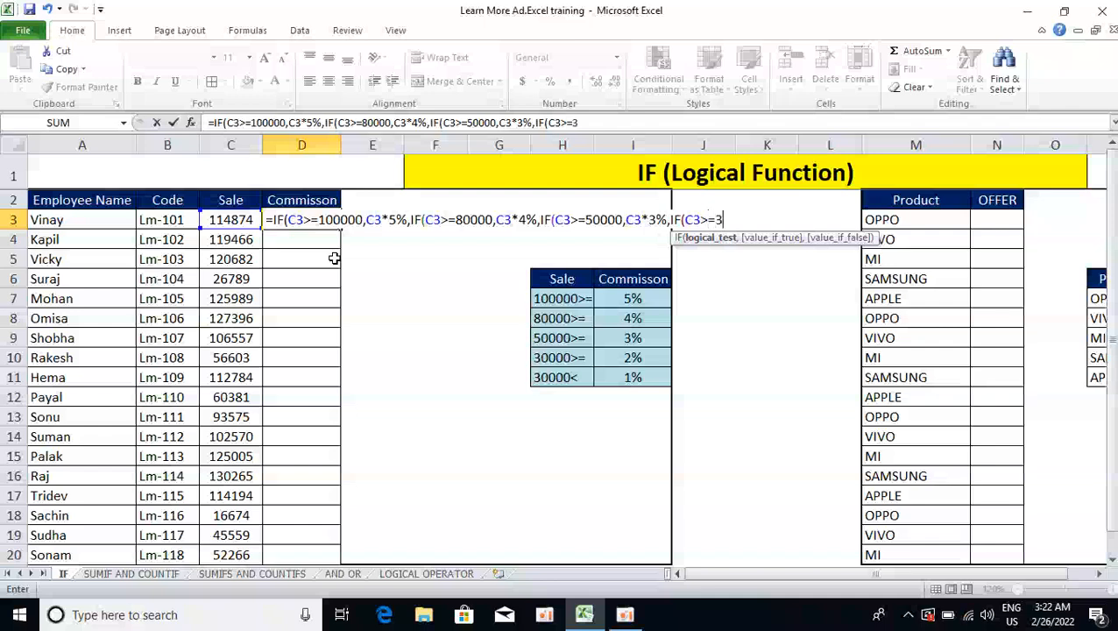
{"action": "type", "text": "00,"}
{"action": "key", "text": "Left"}
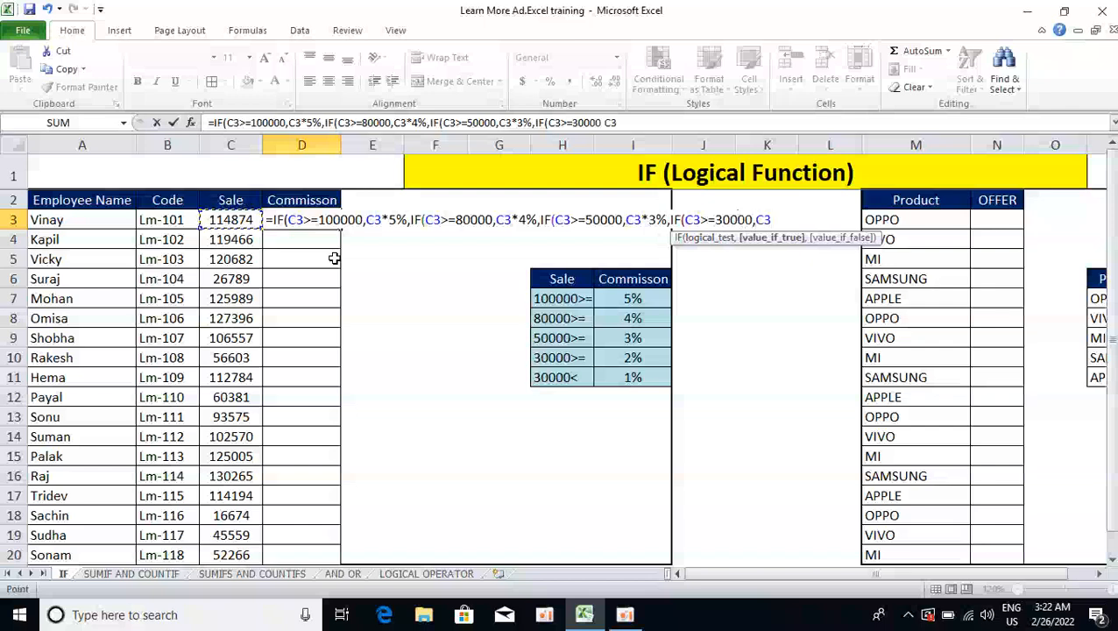
{"action": "type", "text": "*"}
{"action": "type", "text": "2"}
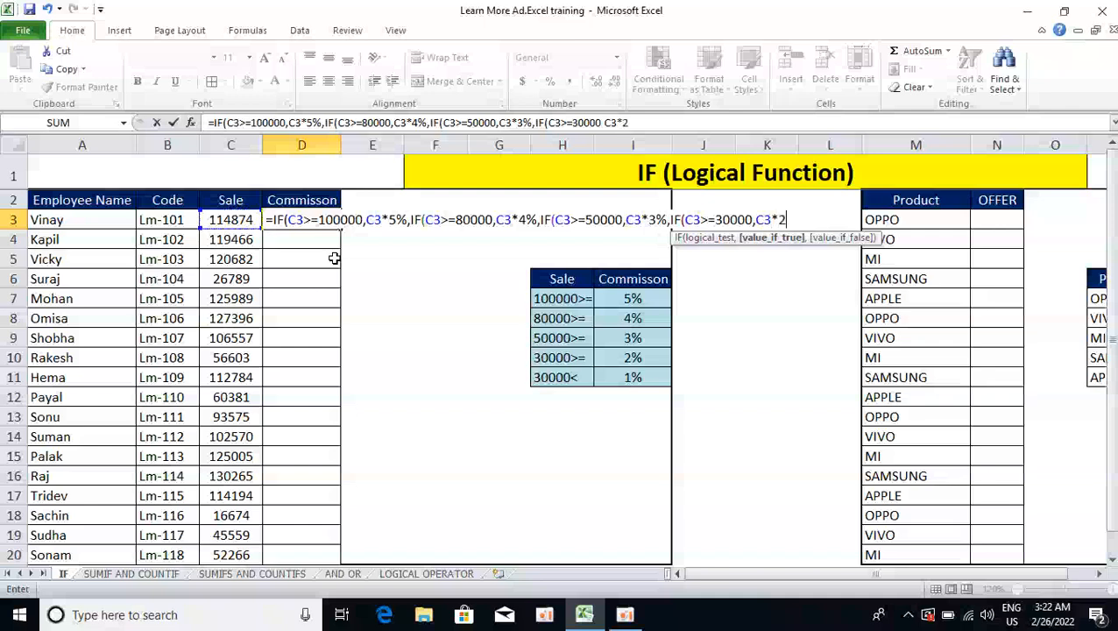
{"action": "type", "text": "%,IF("}
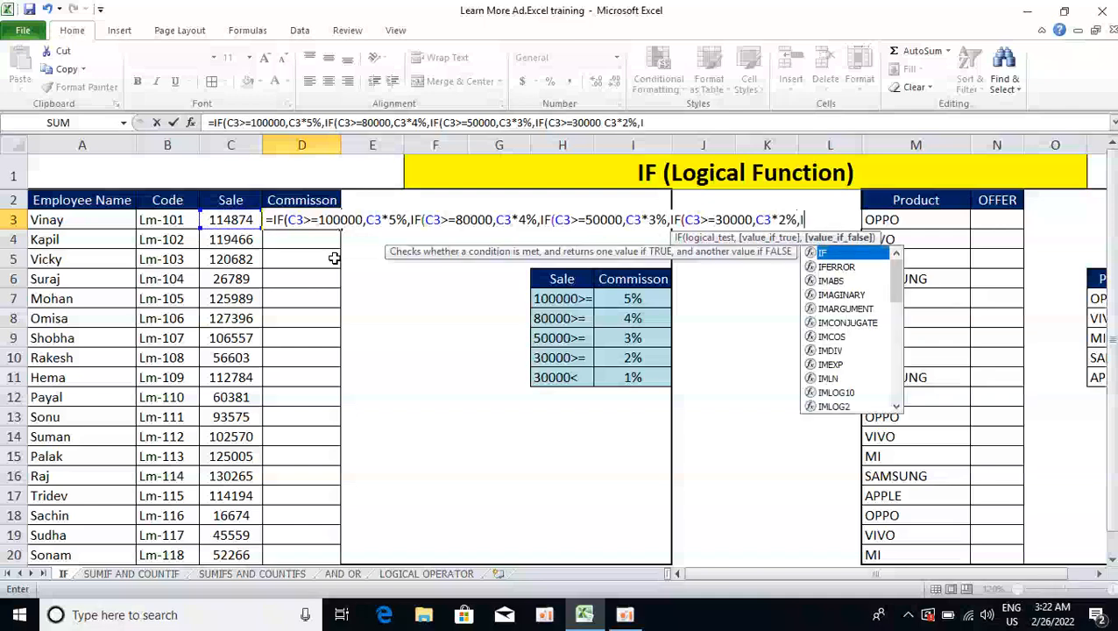
Complete the fifth IF in D3 with condition C3<30000 and result C3*1%, close all five IFs and enter the formula.
{"action": "key", "text": "Left"}
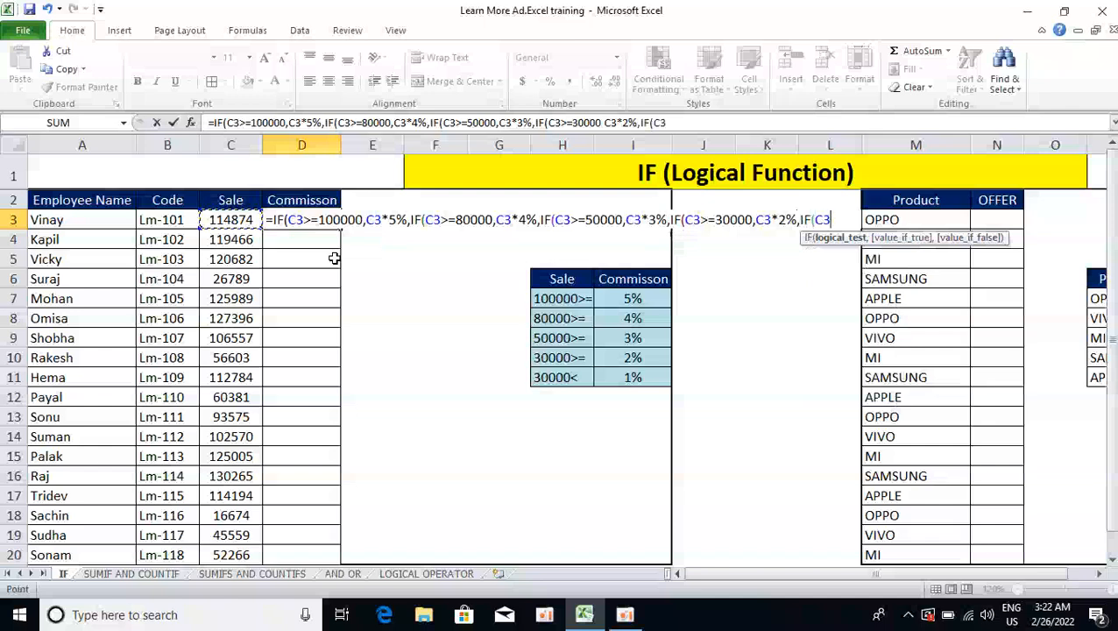
{"action": "type", "text": "<30000"}
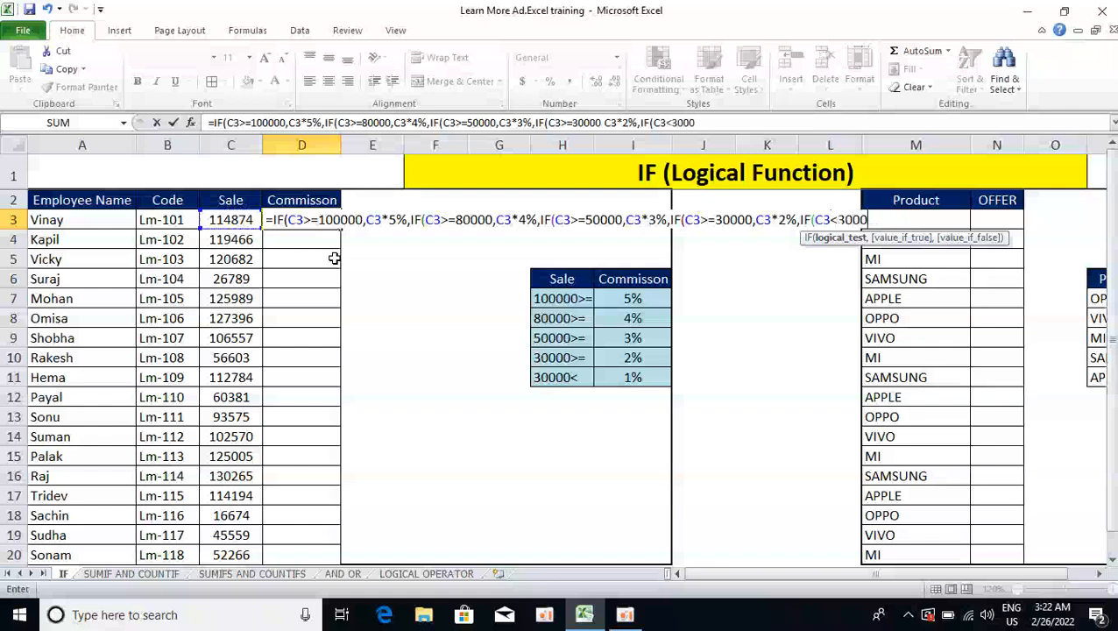
{"action": "type", "text": ","}
{"action": "key", "text": "Left"}
{"action": "type", "text": "*1%"}
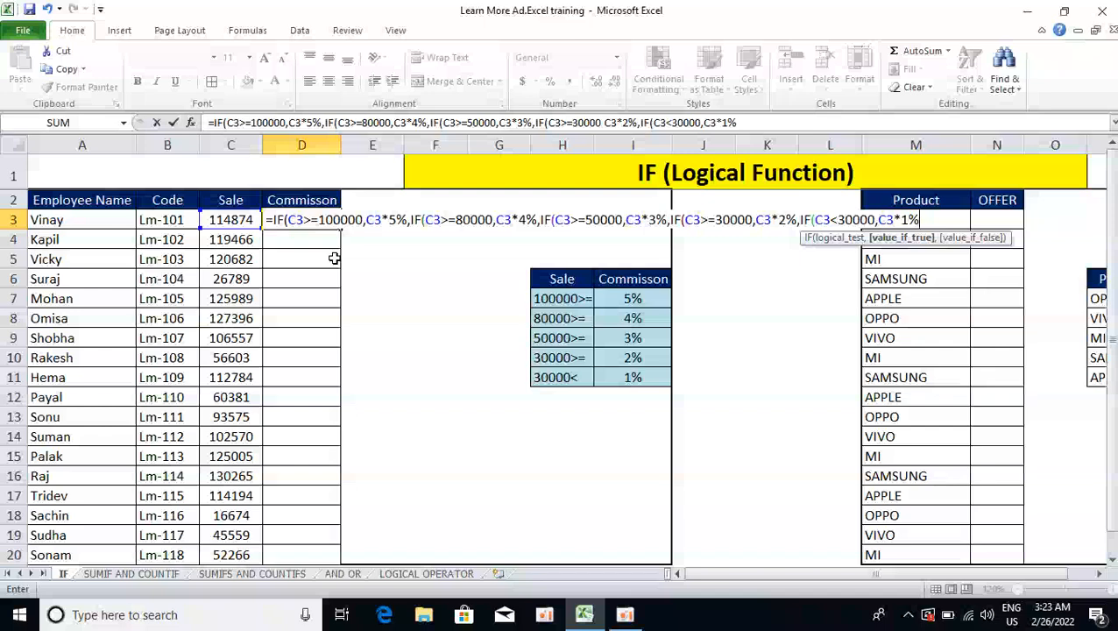
{"action": "type", "text": "))"}
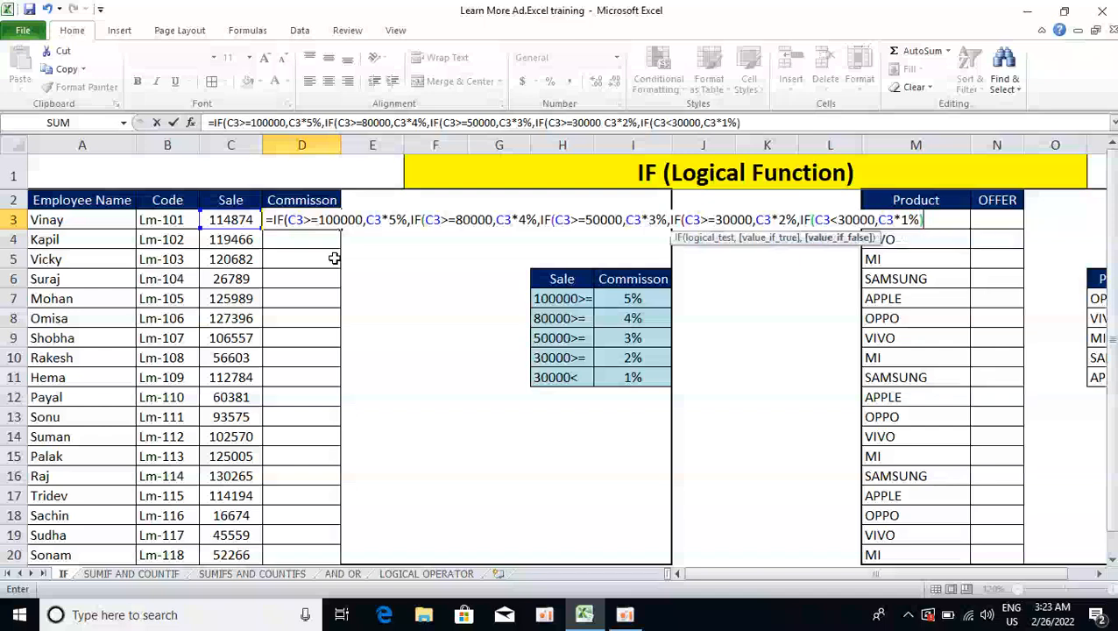
{"action": "type", "text": ")))"}
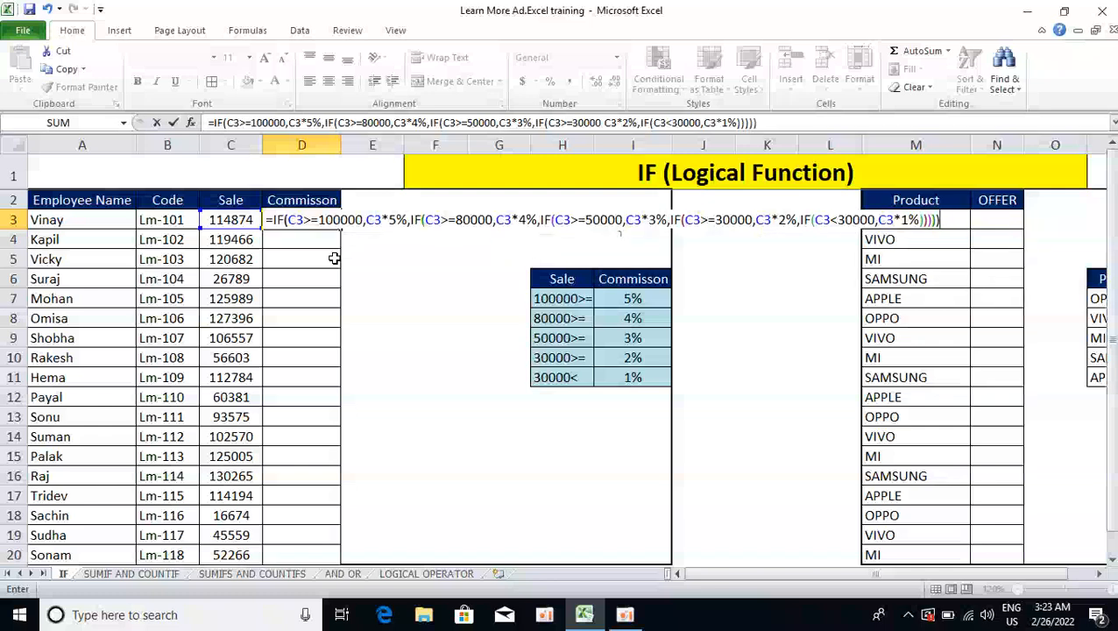
{"action": "key", "text": "Return"}
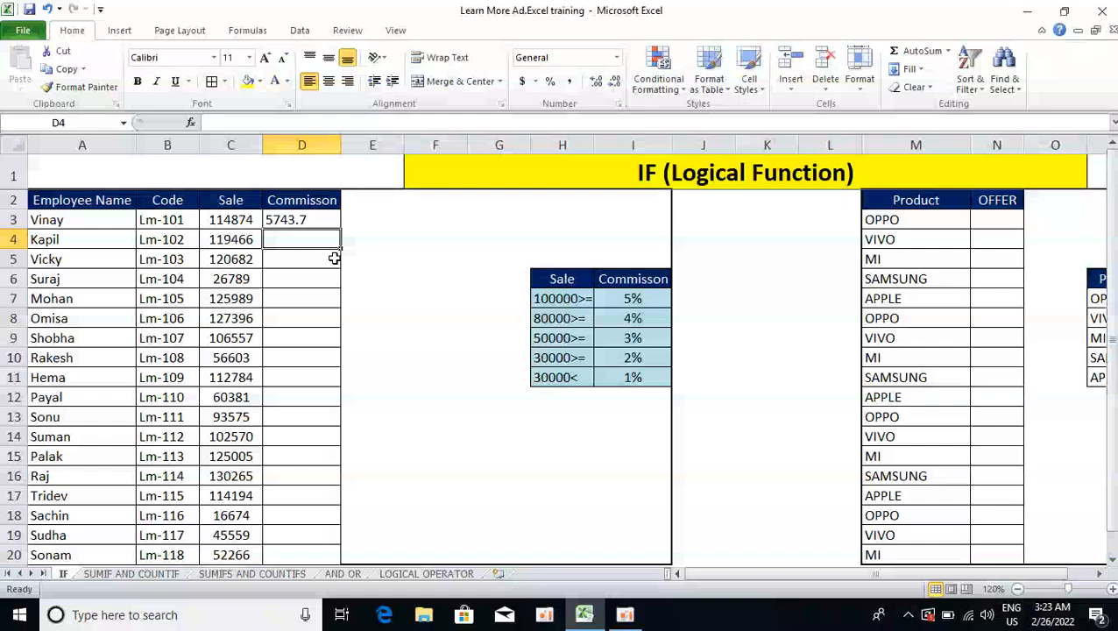
Fill the D3 commission formula down the Commisson column through D20.
{"action": "key", "text": "Up"}
{"action": "key", "text": "Left"}
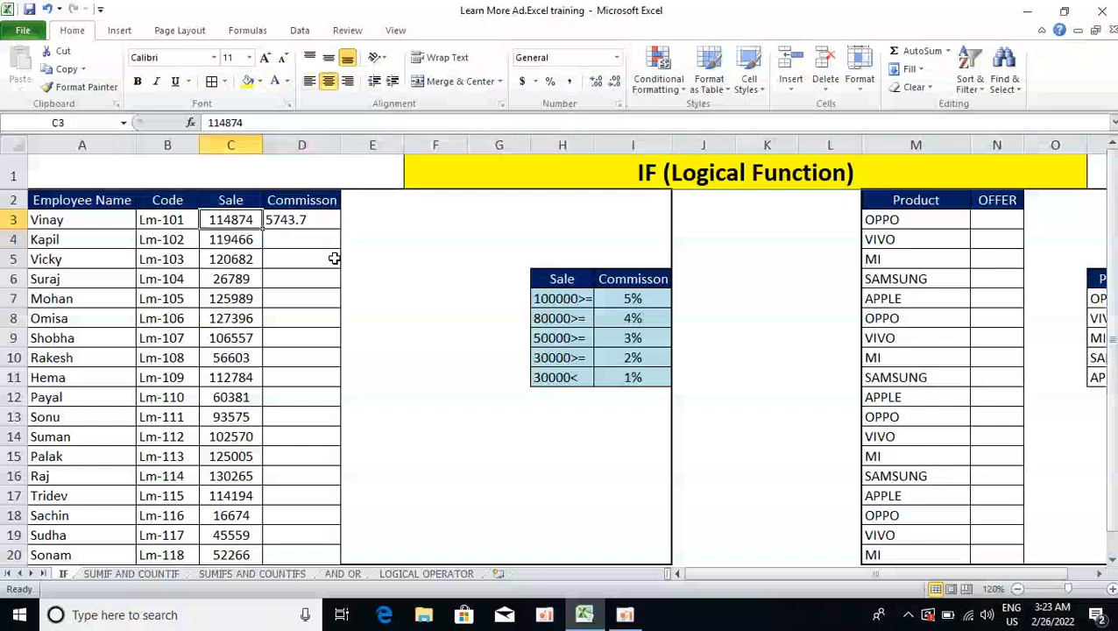
{"action": "key", "text": "ctrl+Down"}
{"action": "key", "text": "Right"}
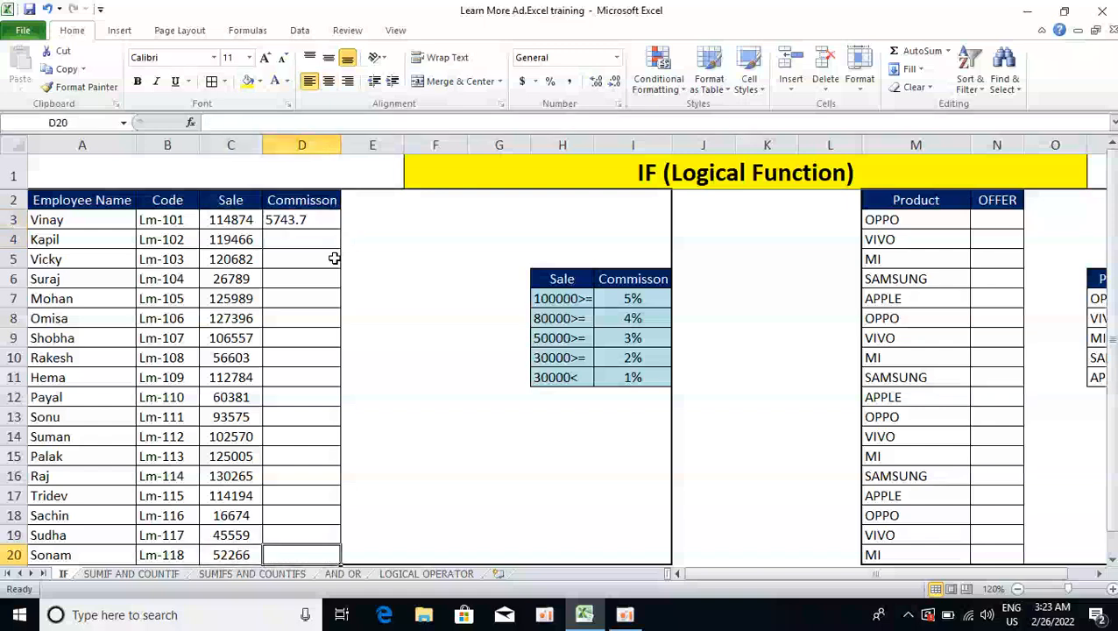
{"action": "key", "text": "ctrl+shift+Up"}
{"action": "key", "text": "ctrl+d"}
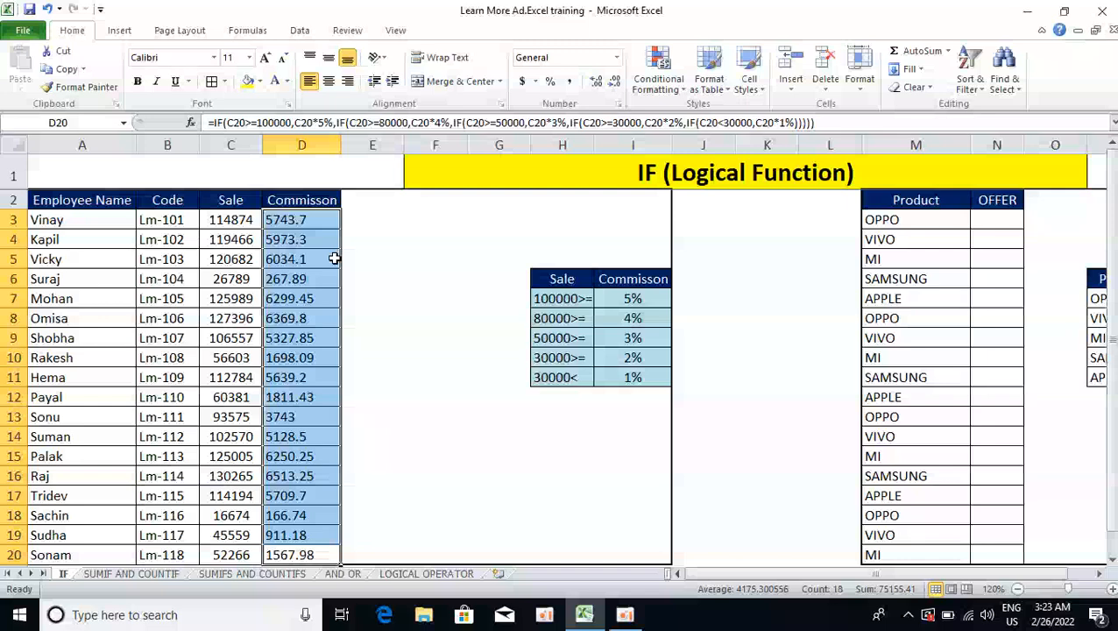
Format the commissions in D3:D20 to show no decimal places and center them horizontally.
{"action": "left_click", "coordinate": [616, 82]}
{"action": "left_click", "coordinate": [616, 82]}
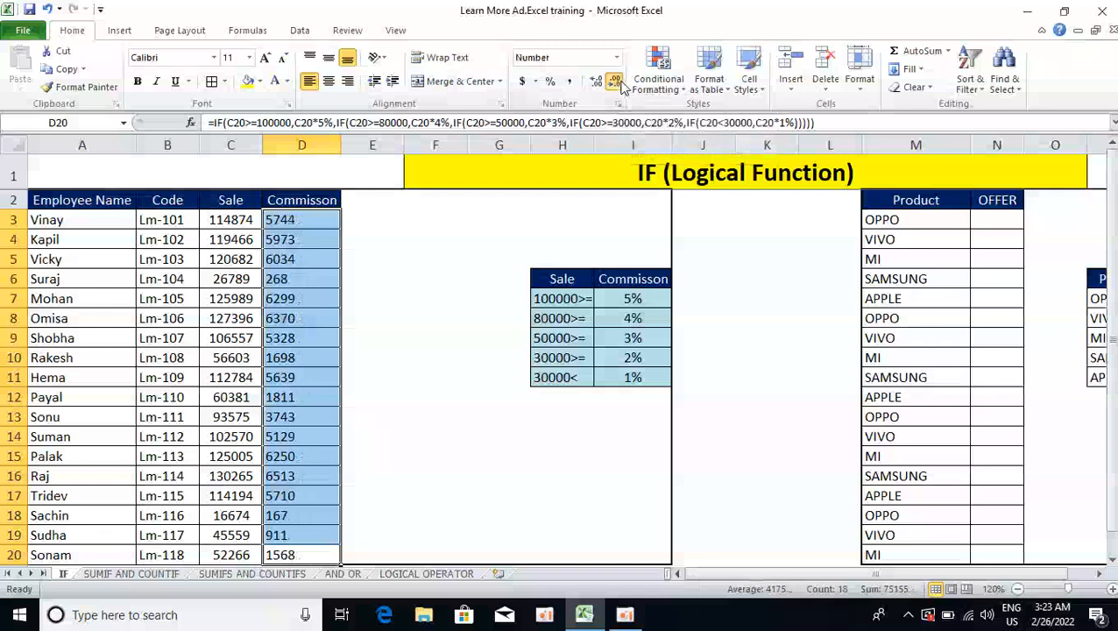
{"action": "key", "text": "alt+h"}
{"action": "key", "text": "a"}
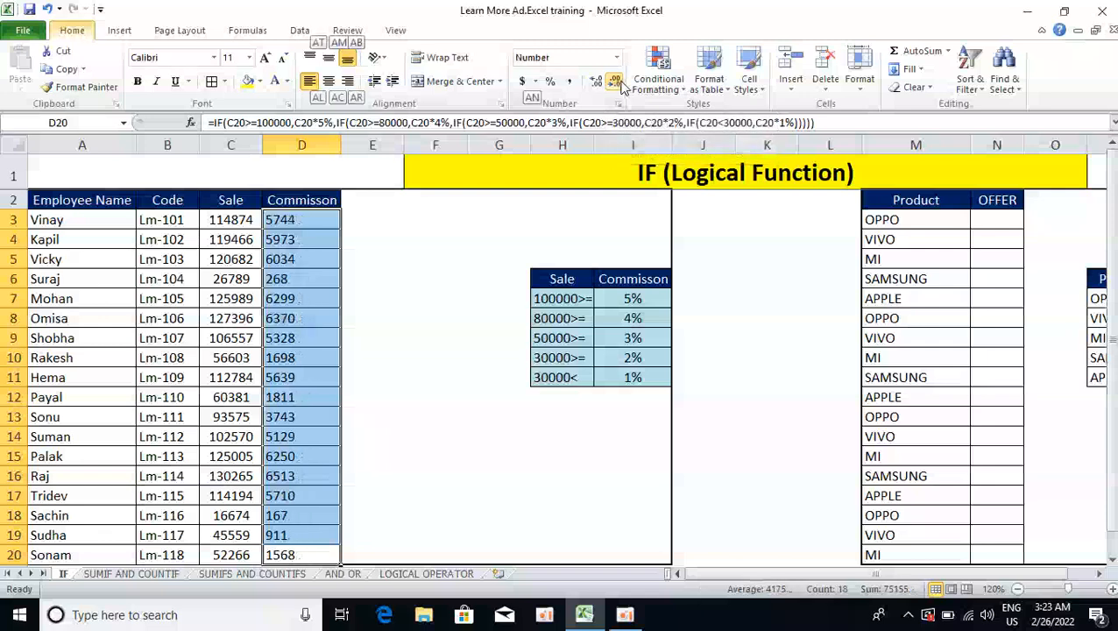
{"action": "key", "text": "c"}
{"action": "key", "text": "Return"}
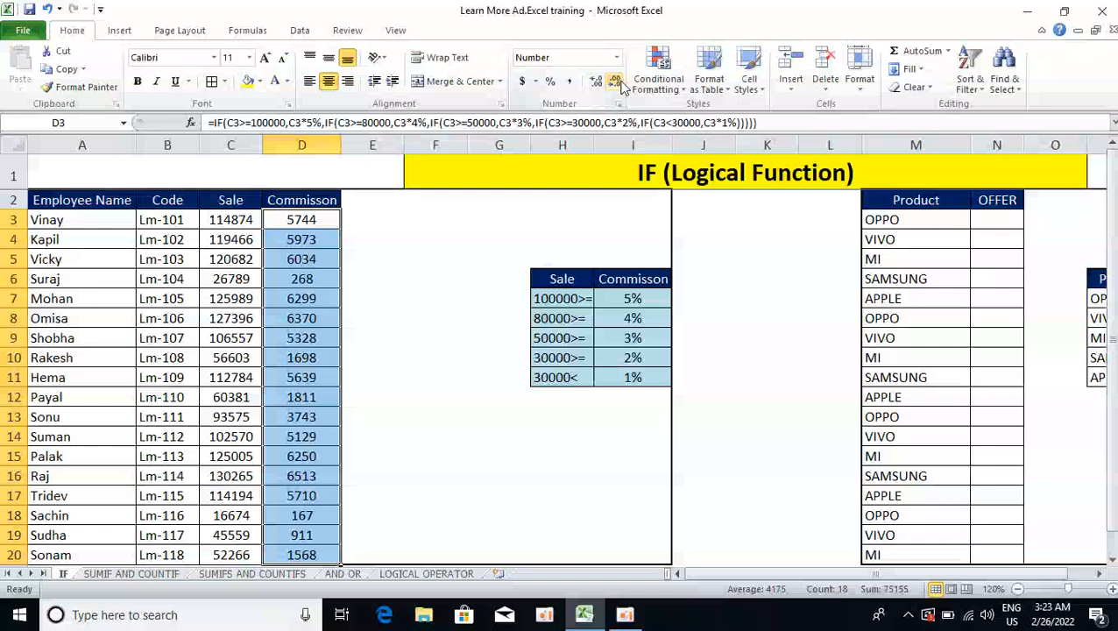
Examine the Product and OFFER columns and the product offer table beside them.
{"action": "key", "text": "Right"}
{"action": "key", "text": "Right"}
{"action": "key", "text": "ctrl+Right"}
{"action": "key", "text": "Right"}
{"action": "key", "text": "Right"}
{"action": "key", "text": "Right"}
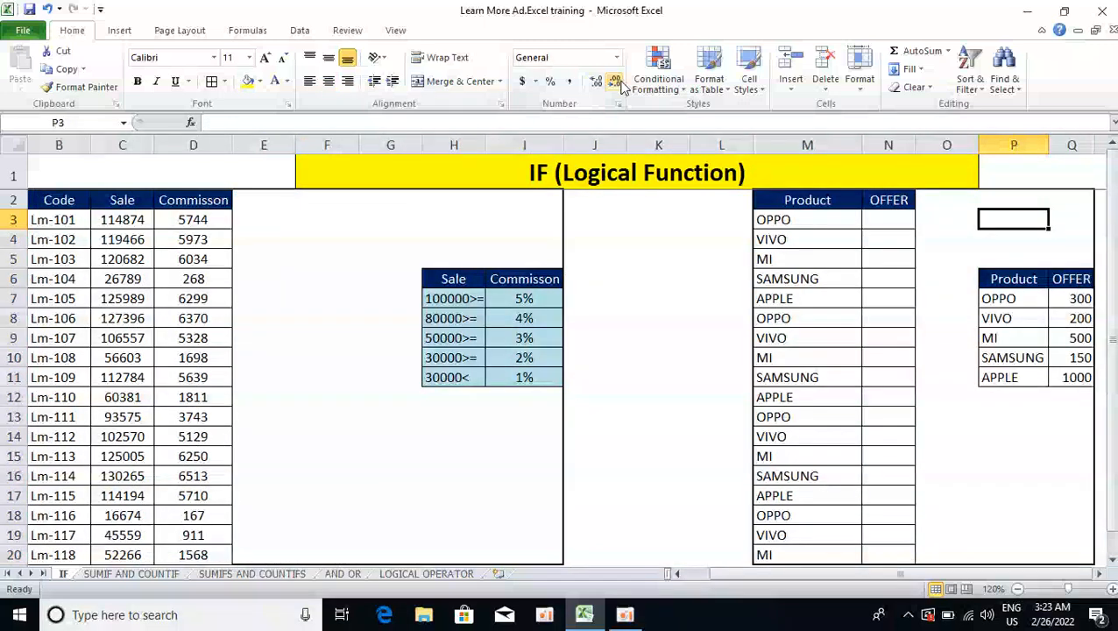
{"action": "key", "text": "Right"}
{"action": "key", "text": "Right"}
{"action": "key", "text": "Right"}
{"action": "key", "text": "Right"}
{"action": "key", "text": "Right"}
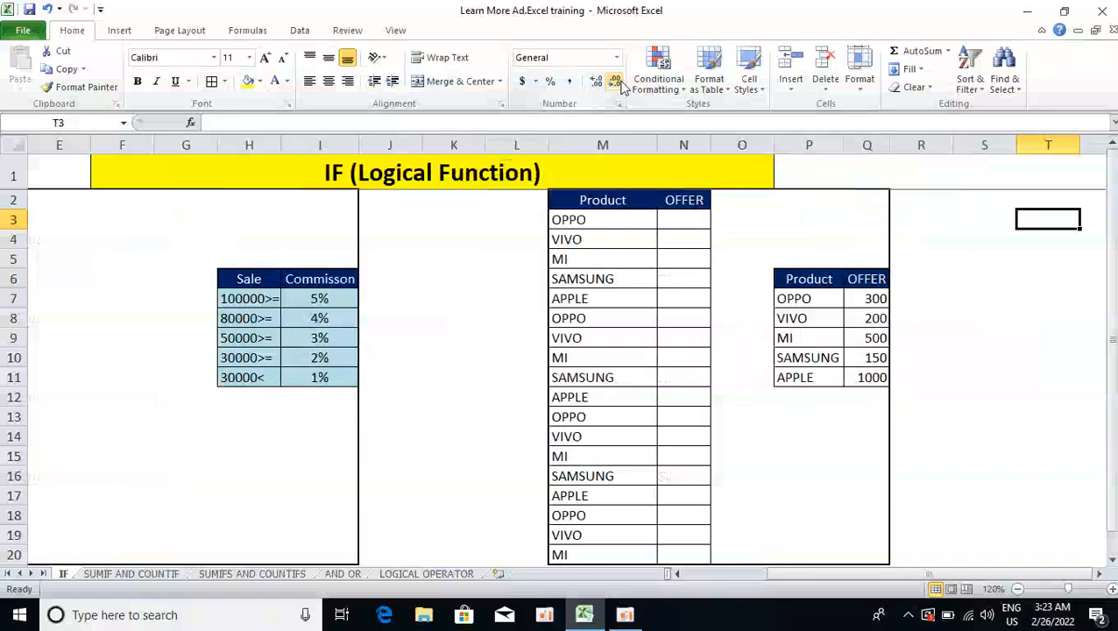
{"action": "key", "text": "ctrl+Left"}
{"action": "key", "text": "ctrl+Down"}
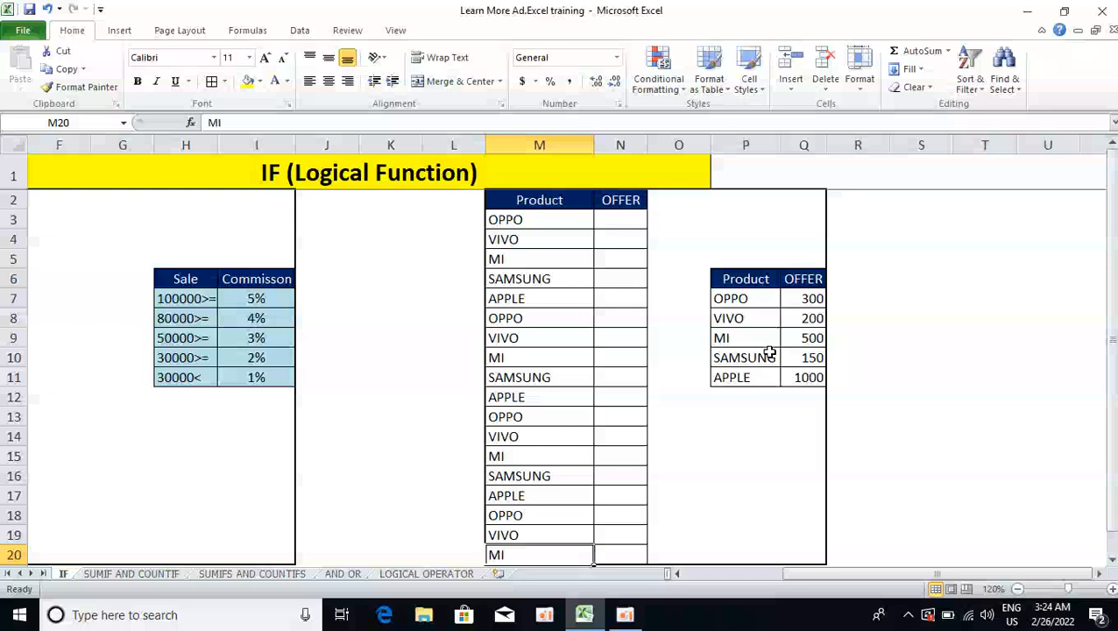
Start an IF formula in N3 that returns 300 when M3="OPPO", and open another IF as its false value.
{"action": "key", "text": "Left"}
{"action": "key", "text": "Up"}
{"action": "key", "text": "Right"}
{"action": "key", "text": "ctrl+Up"}
{"action": "key", "text": "Down"}
{"action": "key", "text": "Right"}
{"action": "type", "text": "="}
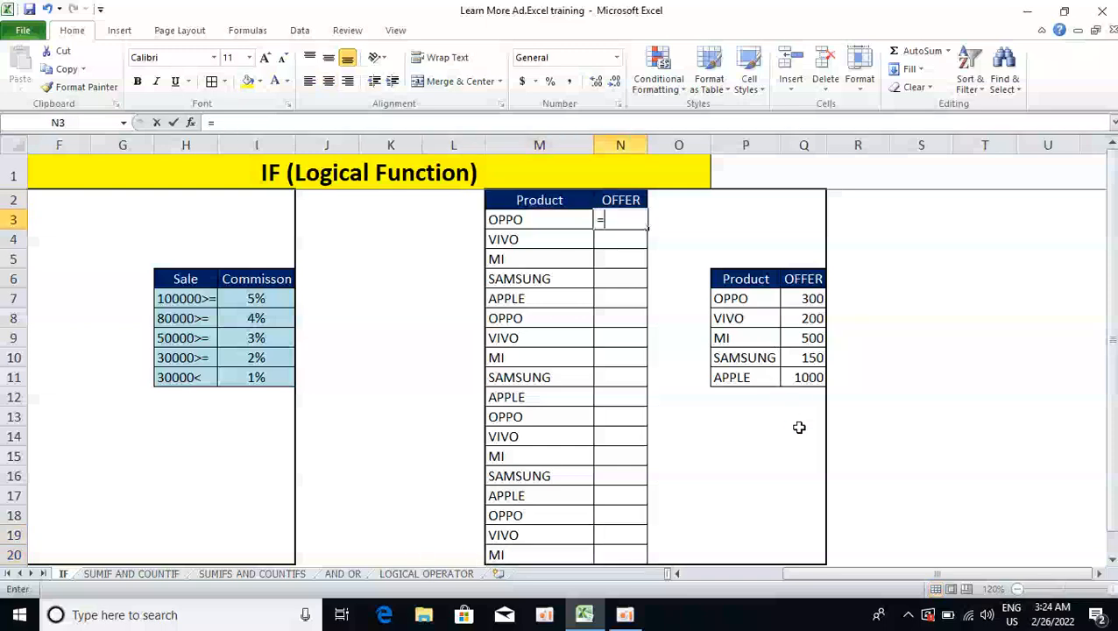
{"action": "type", "text": "IF("}
{"action": "key", "text": "Left"}
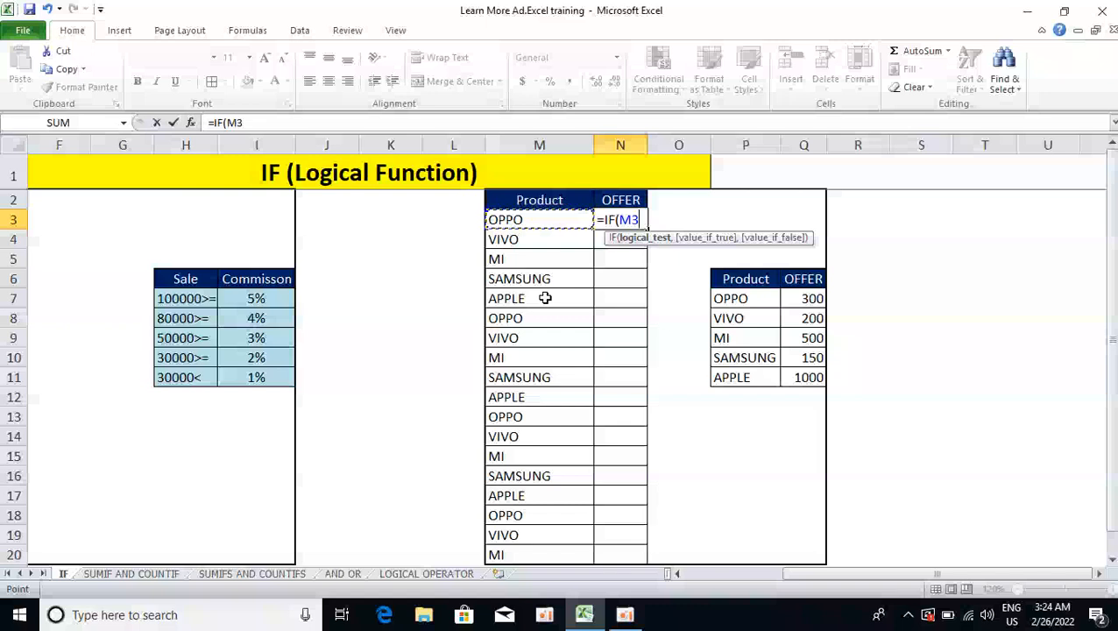
{"action": "type", "text": "="}
{"action": "type", "text": "\"OPPO"}
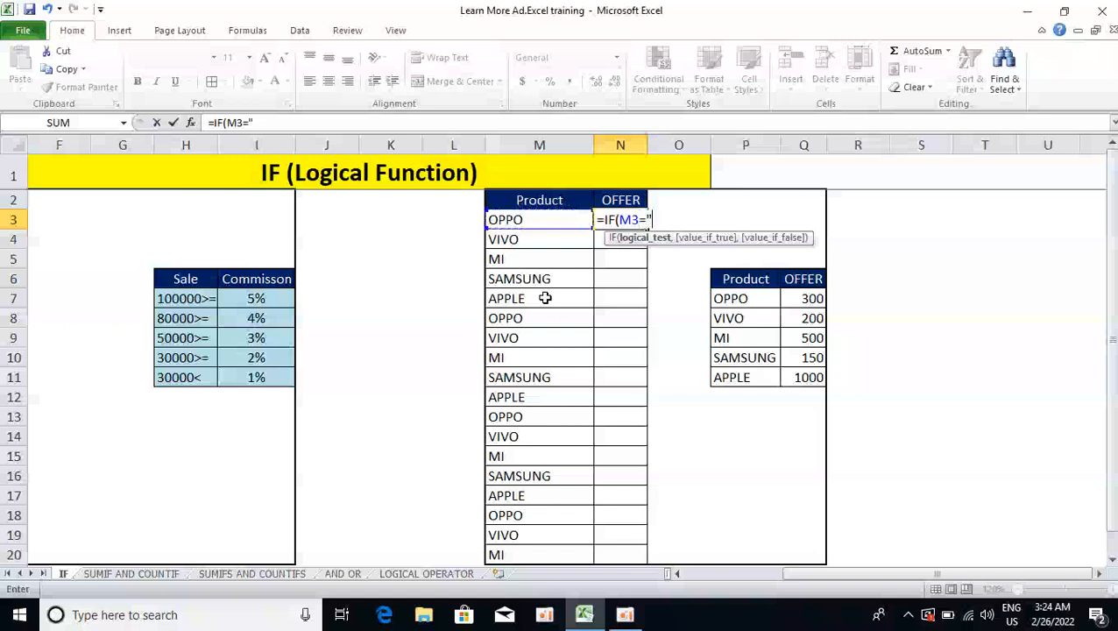
{"action": "type", "text": "\","}
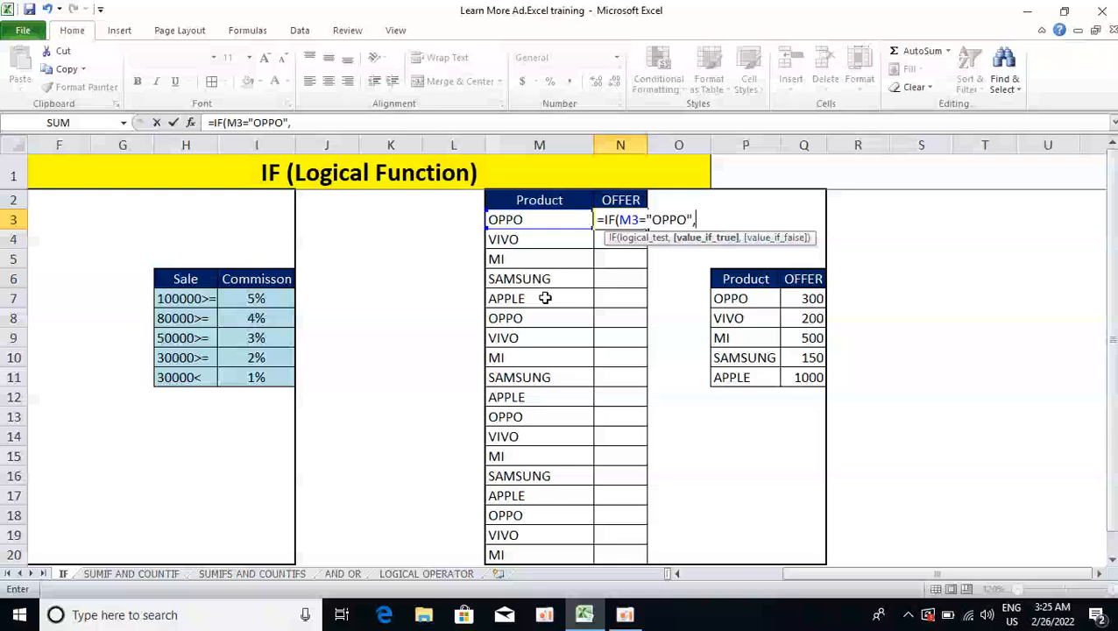
{"action": "type", "text": "300,IF("}
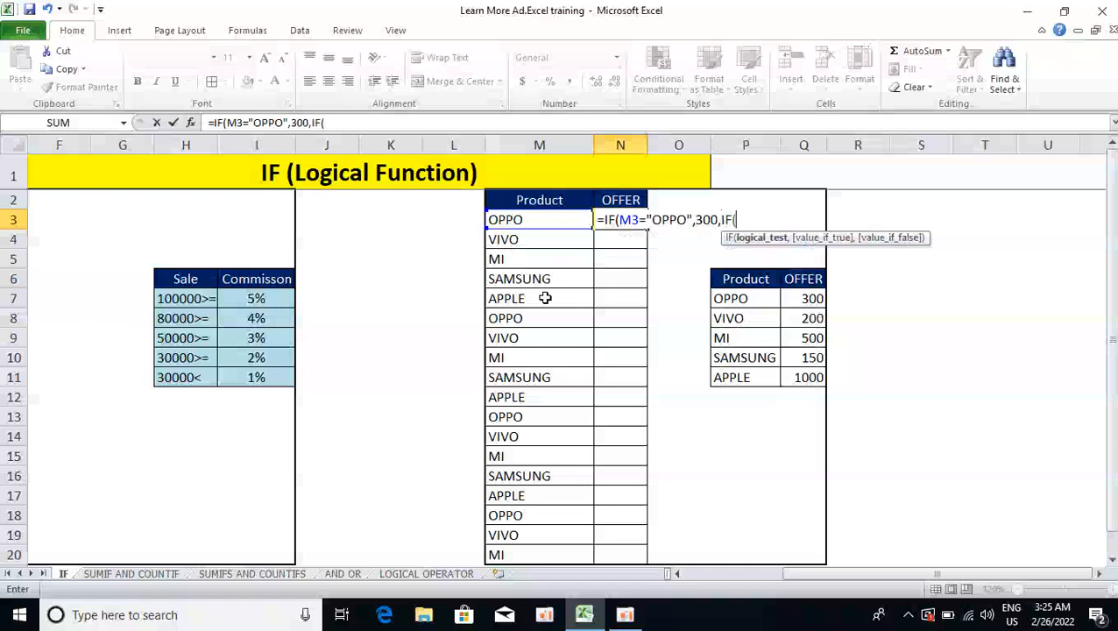
Complete the second IF in N3 with condition M3="VIVO" and result 200, and nest a third IF testing M3="MI".
{"action": "key", "text": "Left"}
{"action": "type", "text": "="}
{"action": "type", "text": "\"VIVO\""}
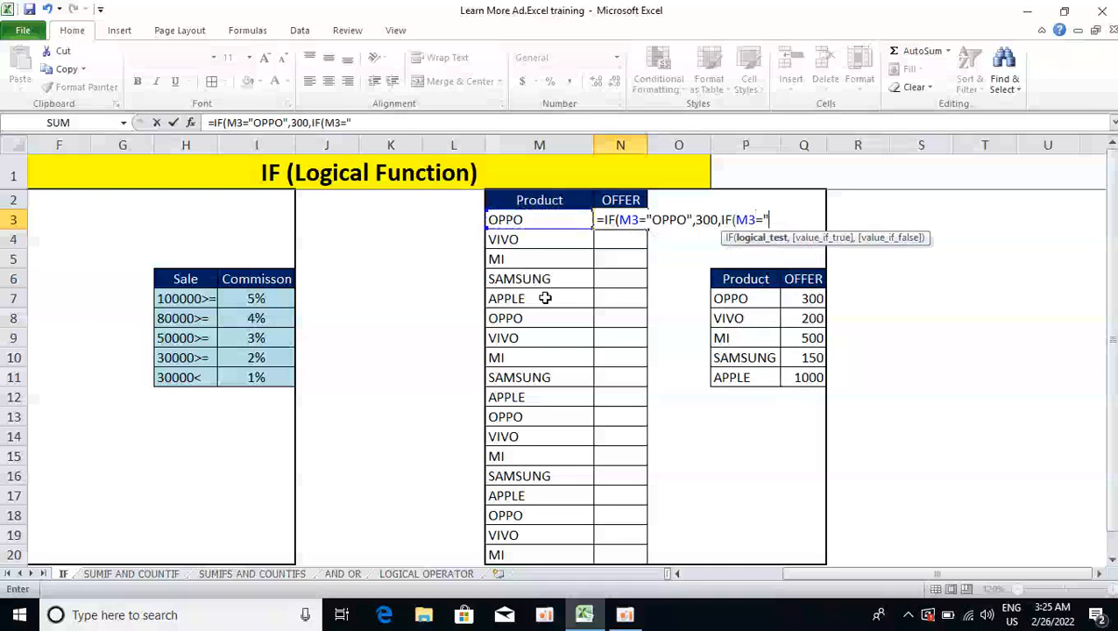
{"action": "type", "text": ","}
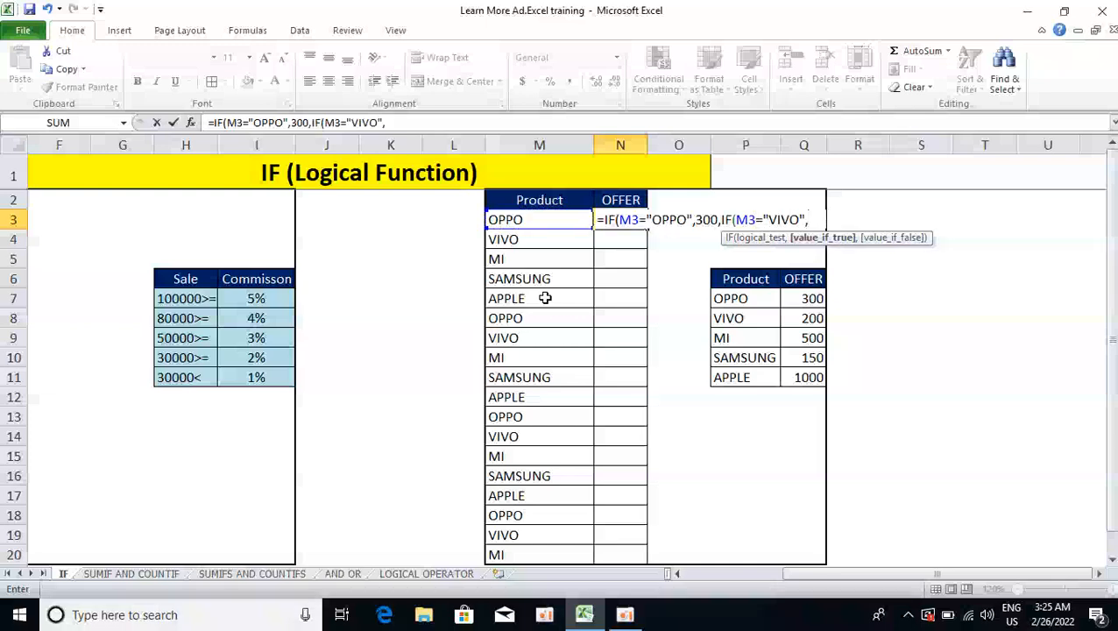
{"action": "type", "text": "200,IF(M3=\"MI\","}
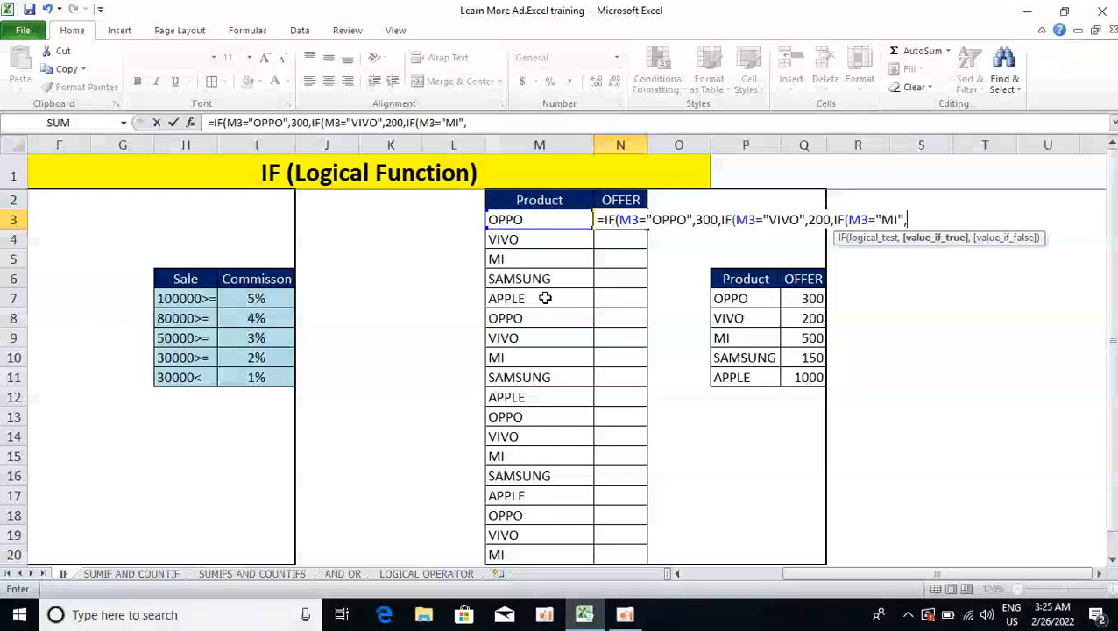
Enter 500 as the third IF's true value and nest a fourth IF that returns 150 when M3="SAMSUNG".
{"action": "type", "text": "500,IF("}
{"action": "key", "text": "Left"}
{"action": "type", "text": "="}
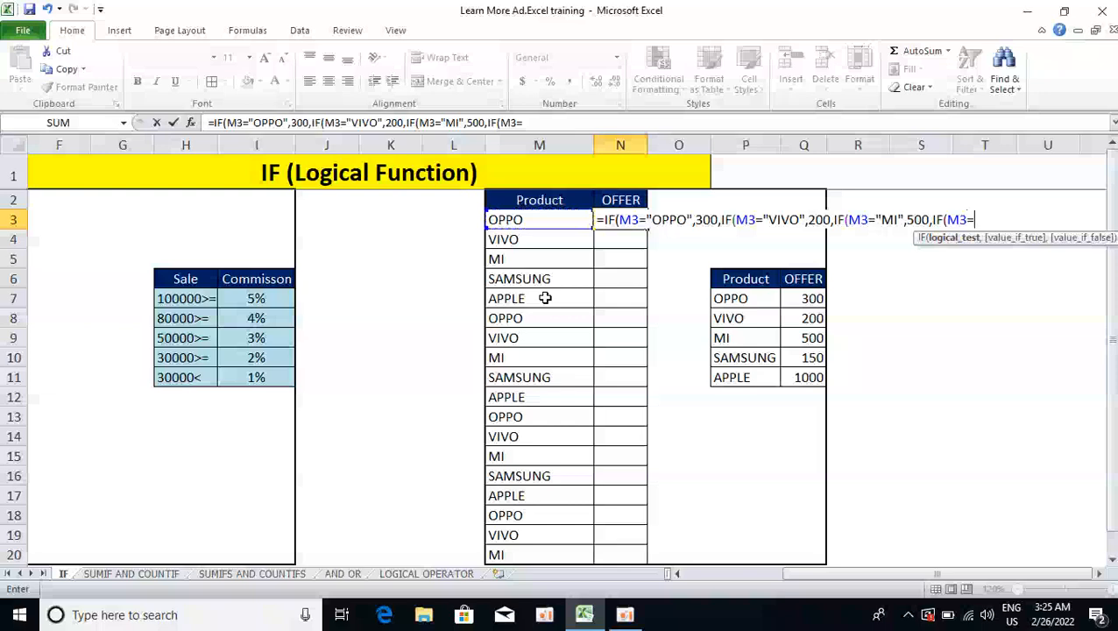
{"action": "type", "text": "\"SAN"}
{"action": "key", "text": "BackSpace"}
{"action": "type", "text": "MSUNG"}
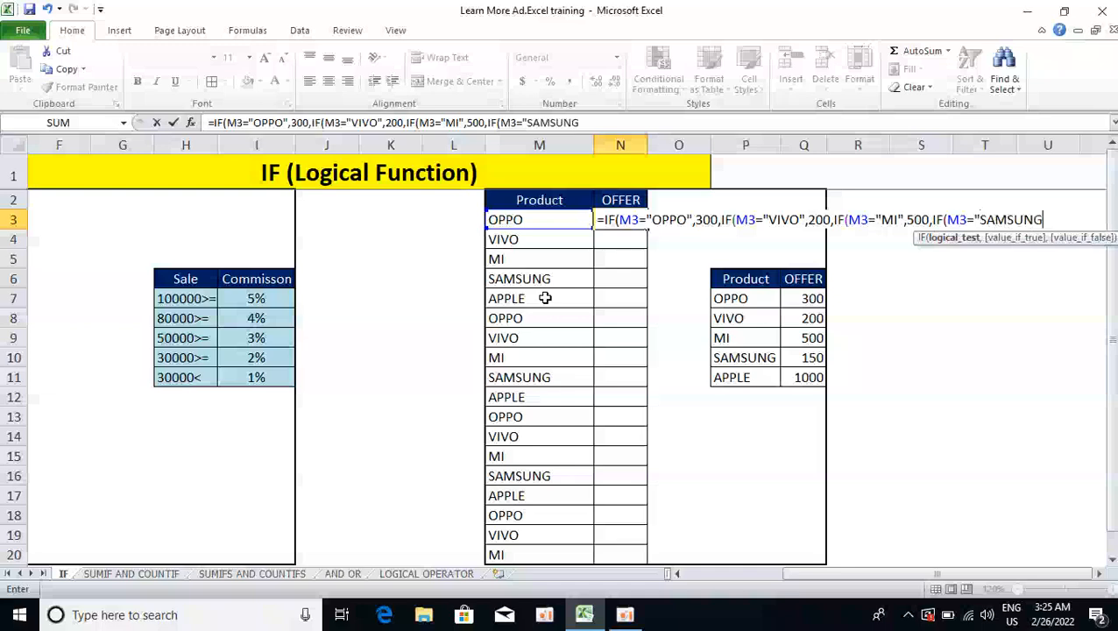
{"action": "type", "text": "\","}
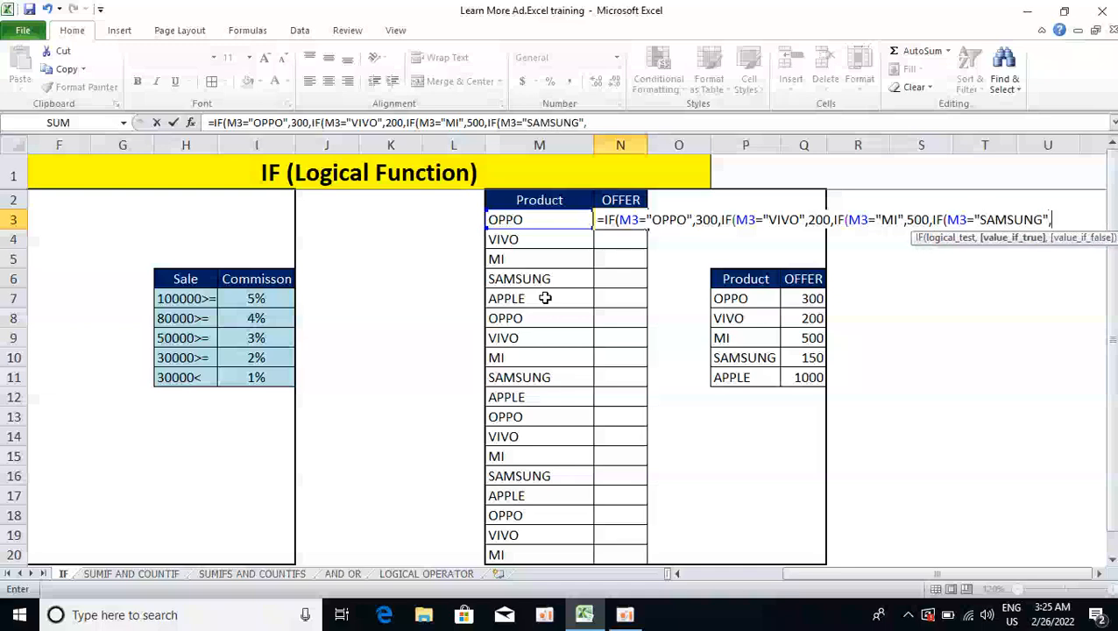
{"action": "type", "text": "150,"}
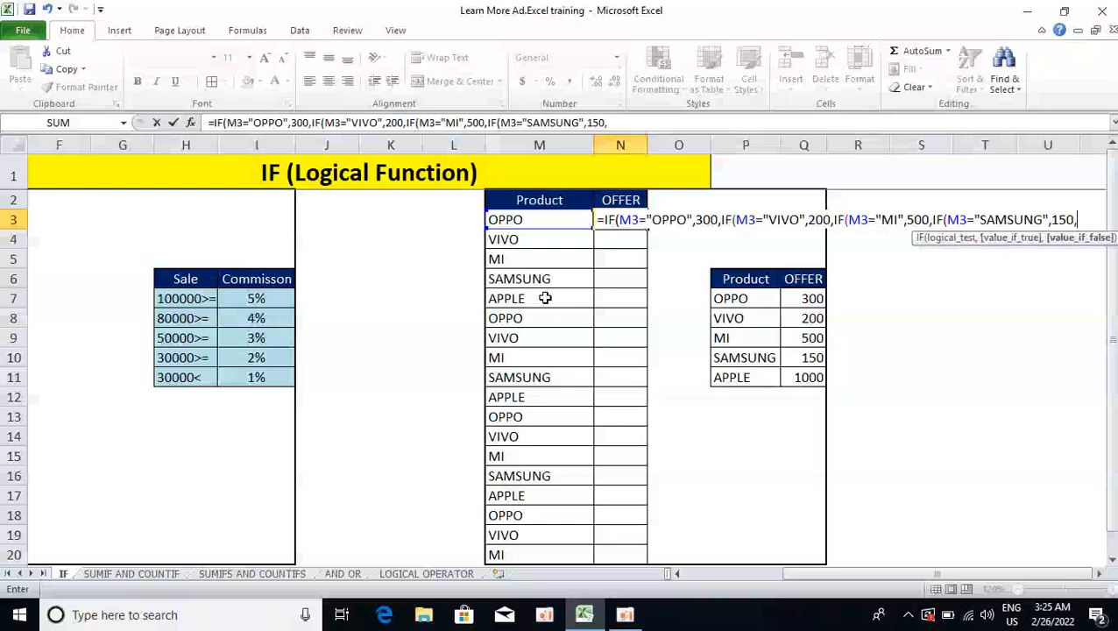
Nest a fifth IF in N3 that returns "NO DISCOUNT" when M3="APPLE", close all the IFs and enter the formula.
{"action": "type", "text": "IF("}
{"action": "key", "text": "Left"}
{"action": "type", "text": "=\"A"}
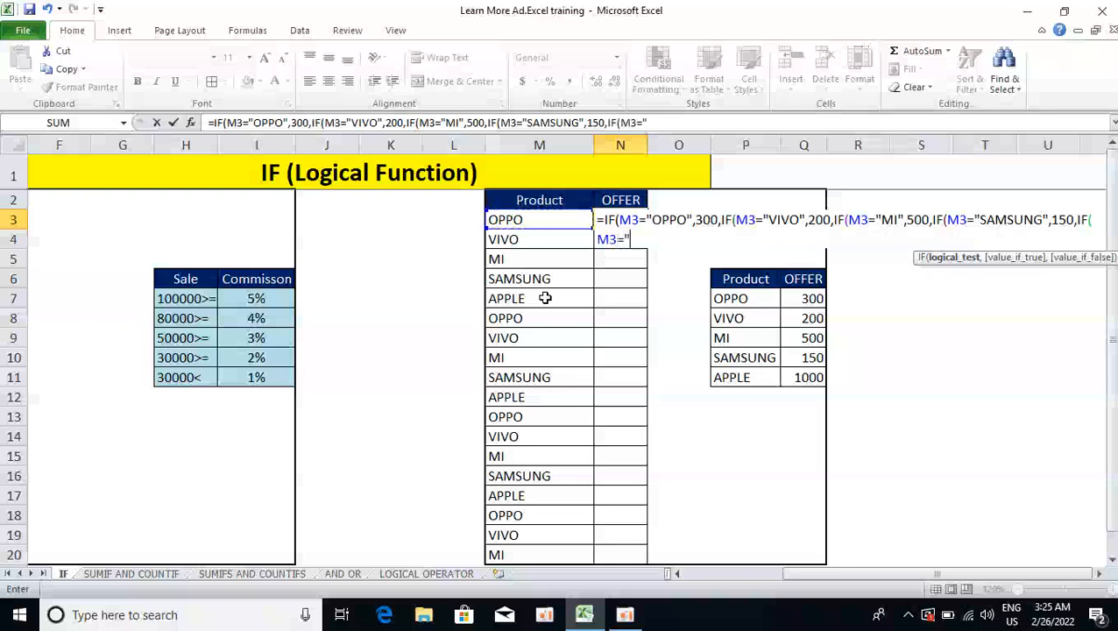
{"action": "type", "text": "PPLE"}
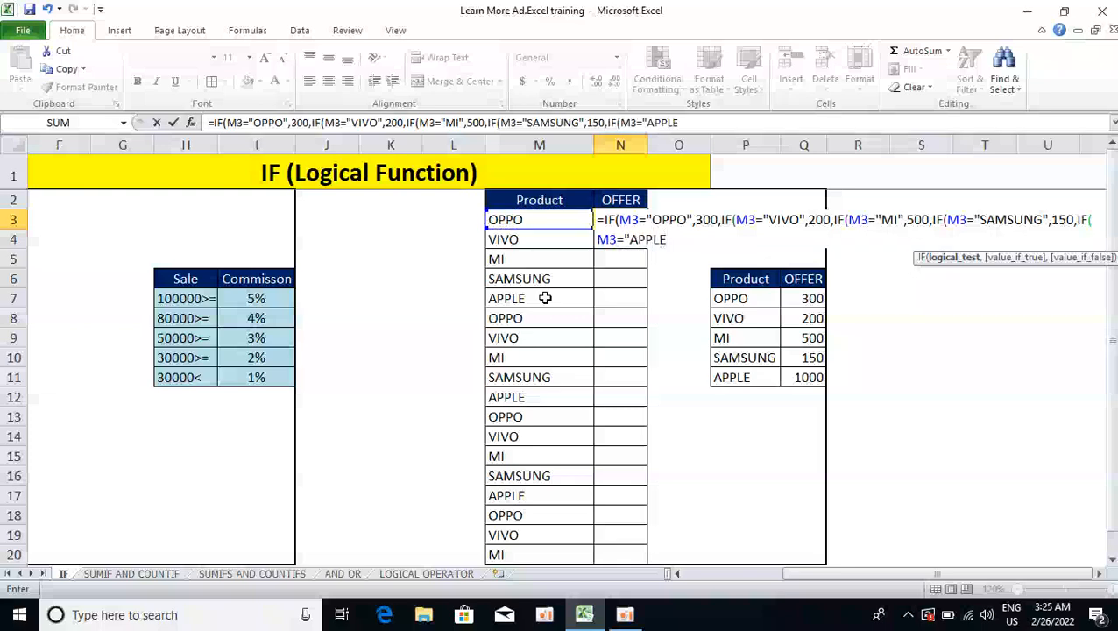
{"action": "type", "text": "\","}
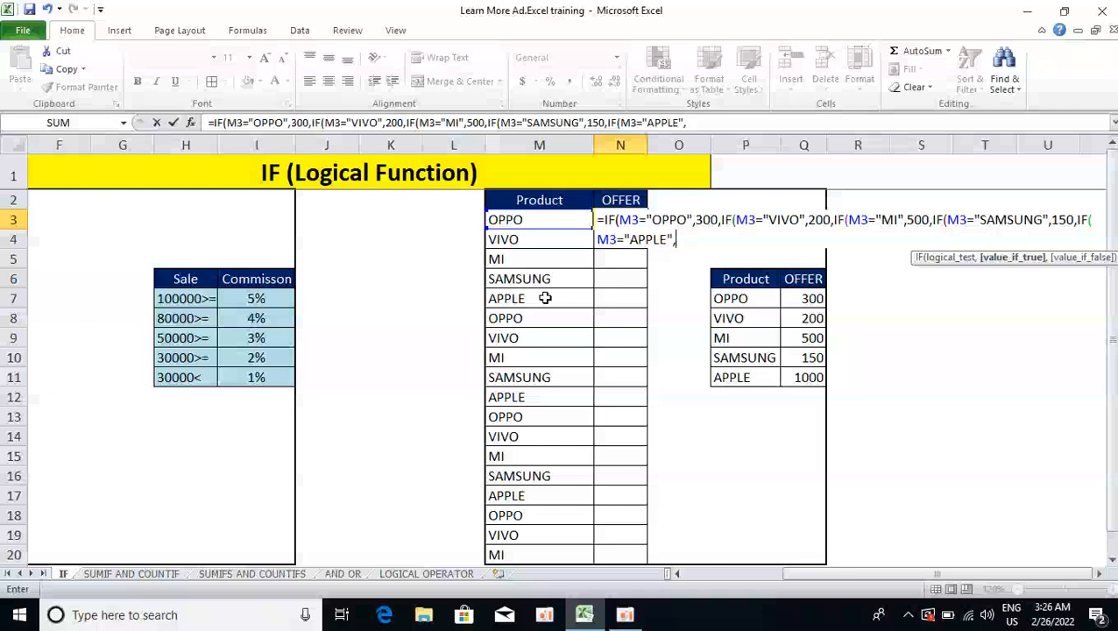
{"action": "type", "text": "\"NO DISCO"}
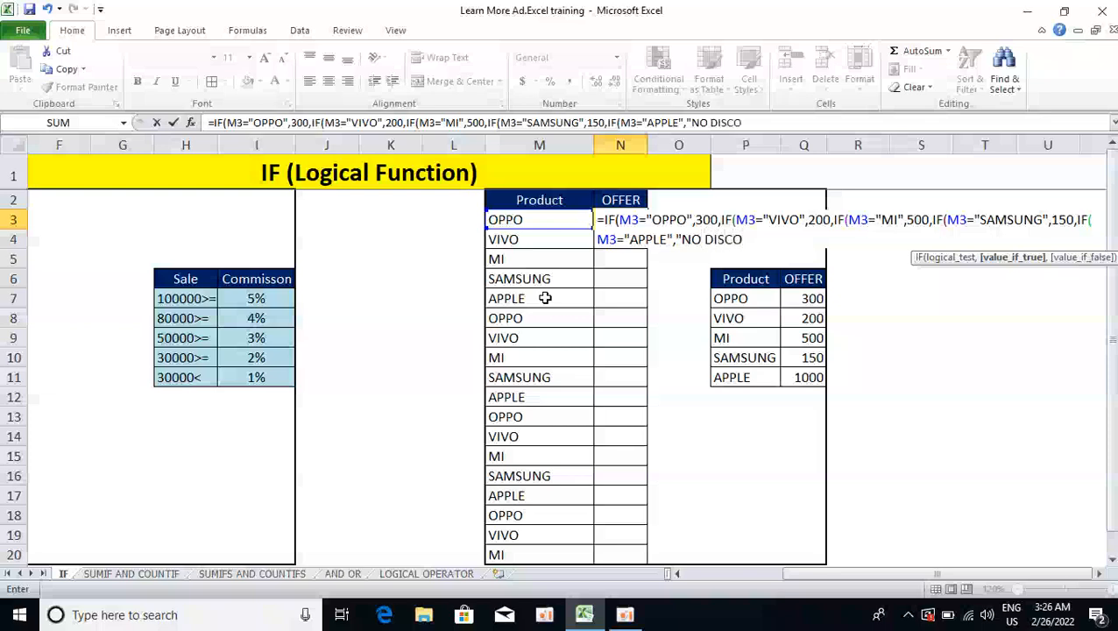
{"action": "type", "text": "UNT\")))))"}
{"action": "key", "text": "Return"}
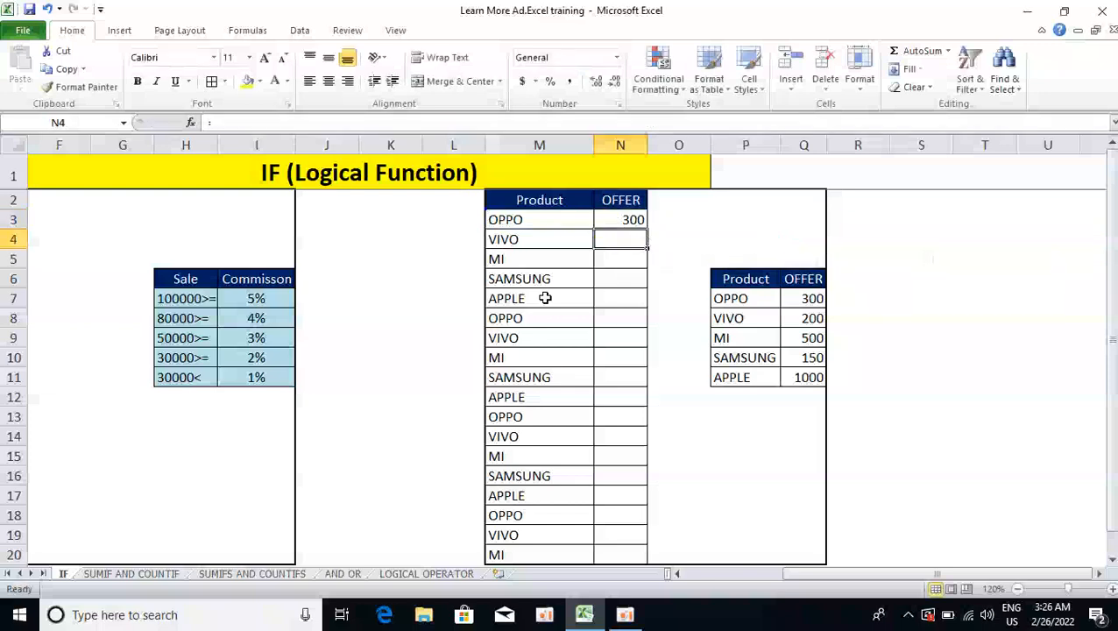
Fill the N3 offer formula down the OFFER column through N20.
{"action": "key", "text": "Up"}
{"action": "key", "text": "Left"}
{"action": "key", "text": "ctrl+Down"}
{"action": "key", "text": "Right"}
{"action": "key", "text": "ctrl+shift+Up"}
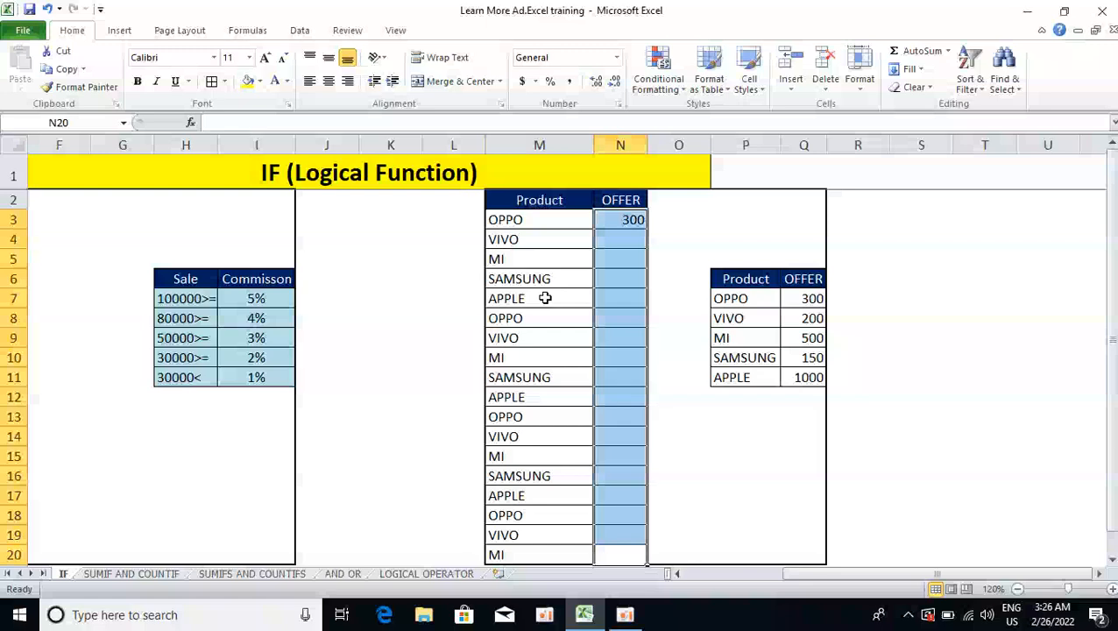
{"action": "key", "text": "ctrl+d"}
{"action": "key", "text": "Down"}
{"action": "key", "text": "Up"}
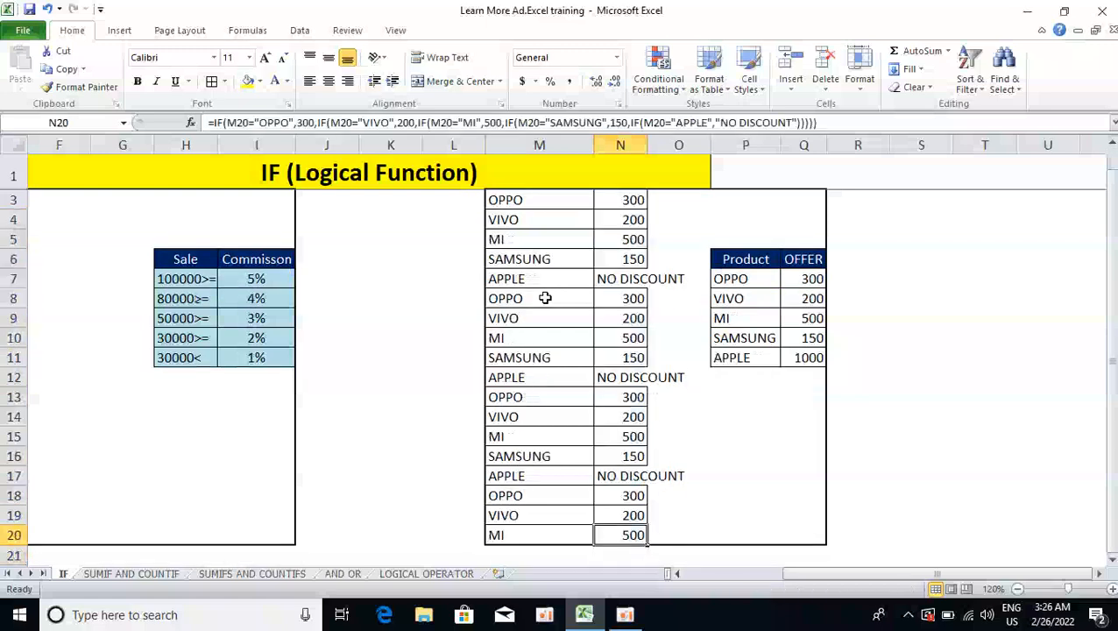
AutoFit the width of the OFFER column to its contents in N3:N20.
{"action": "key", "text": "ctrl+Up"}
{"action": "key", "text": "Down"}
{"action": "key", "text": "ctrl+shift+Down"}
{"action": "key", "text": "alt+h"}
{"action": "key", "text": "o"}
{"action": "key", "text": "i"}
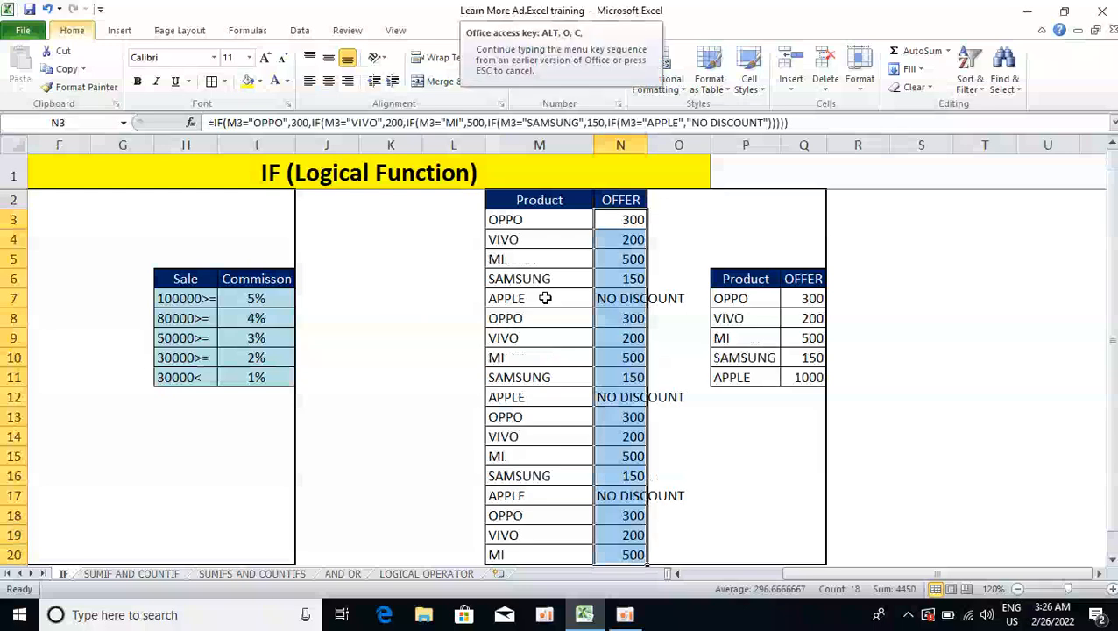
Check the APPLE row's offer in N7 against its product cell M7.
{"action": "key", "text": "Down"}
{"action": "key", "text": "Down"}
{"action": "key", "text": "Down"}
{"action": "key", "text": "Down"}
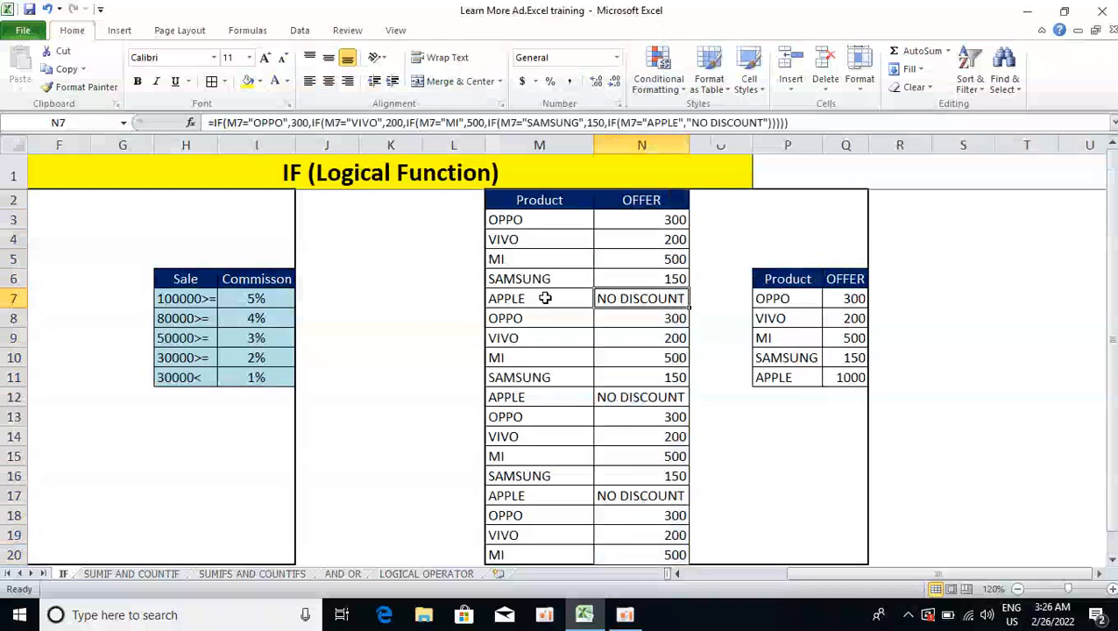
{"action": "key", "text": "Left"}
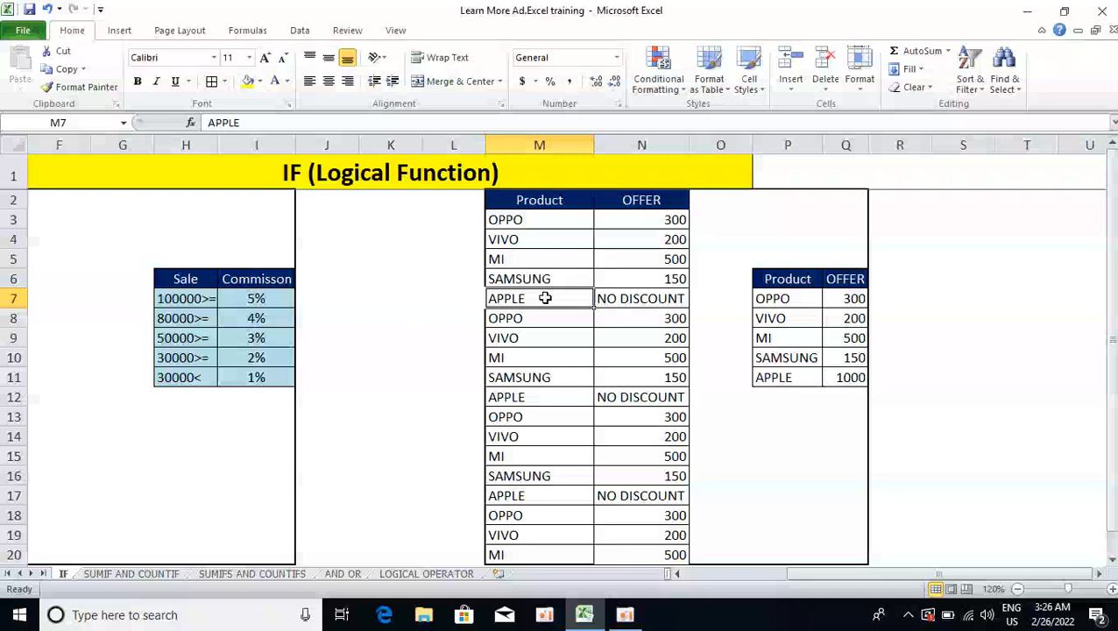
{"action": "key", "text": "Right"}
{"action": "key", "text": "Up"}
{"action": "key", "text": "Up"}
{"action": "key", "text": "Up"}
{"action": "key", "text": "Up"}
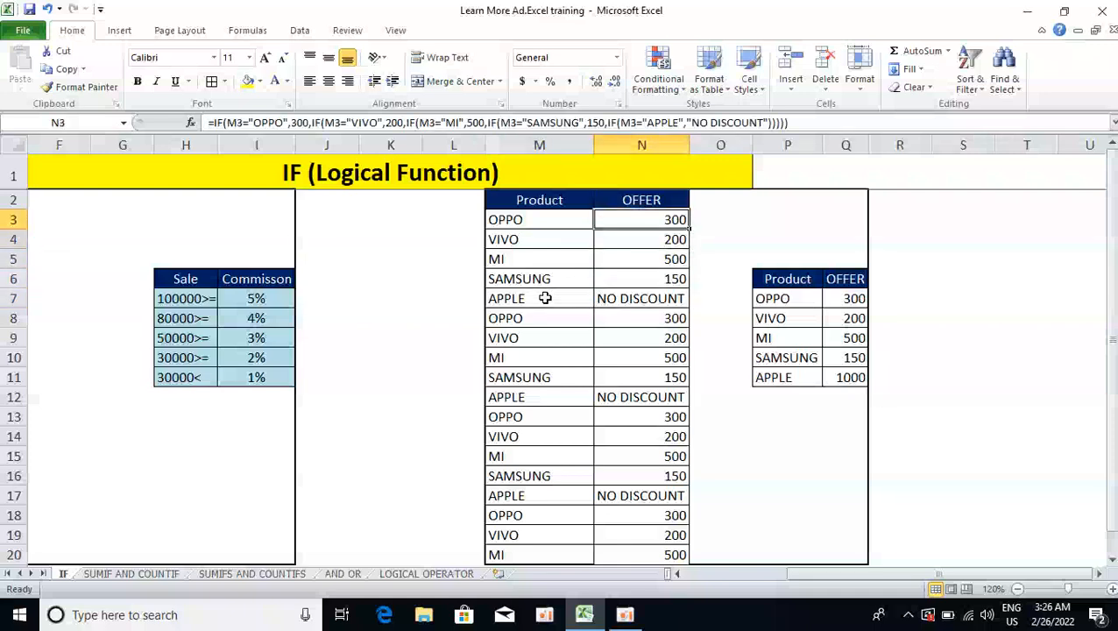
Examine the end of the nested IF formula in N3 without changing it.
{"action": "key", "text": "F2"}
{"action": "key", "text": "Left"}
{"action": "key", "text": "Left"}
{"action": "key", "text": "Left"}
{"action": "key", "text": "Left"}
{"action": "key", "text": "Left"}
{"action": "key", "text": "Left"}
{"action": "key", "text": "Left"}
{"action": "key", "text": "Left"}
{"action": "key", "text": "Left"}
{"action": "key", "text": "Left"}
{"action": "key", "text": "Left"}
{"action": "key", "text": "Left"}
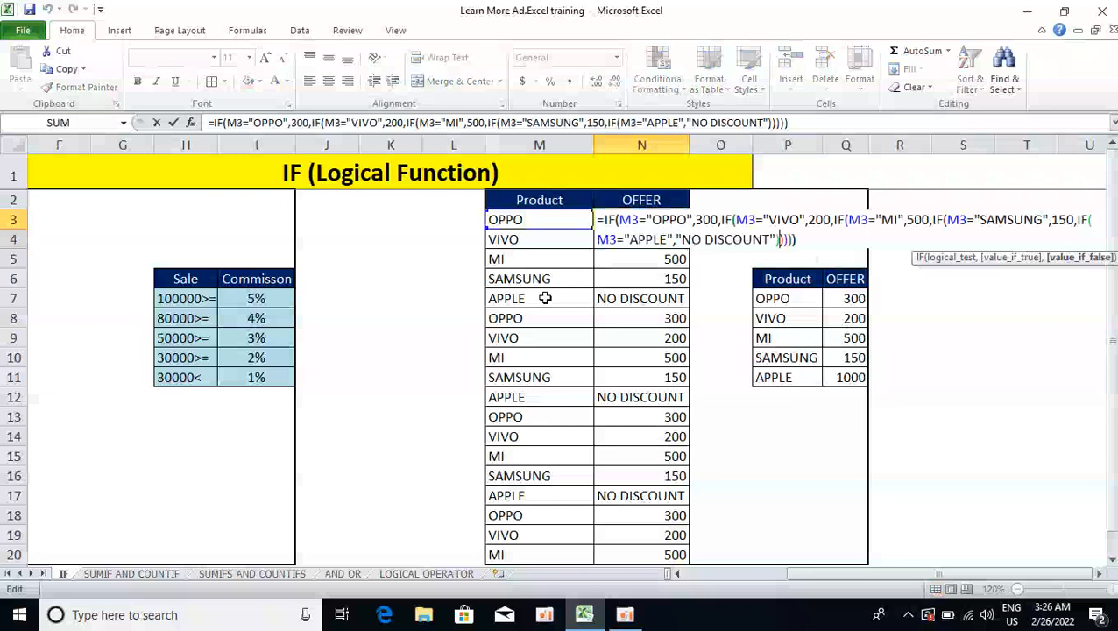
{"action": "key", "text": "Left"}
{"action": "key", "text": "Left"}
{"action": "key", "text": "Escape"}
Inspect the product text in M7 for stray characters and leave it unedited.
{"action": "key", "text": "Down"}
{"action": "key", "text": "Down"}
{"action": "key", "text": "Down"}
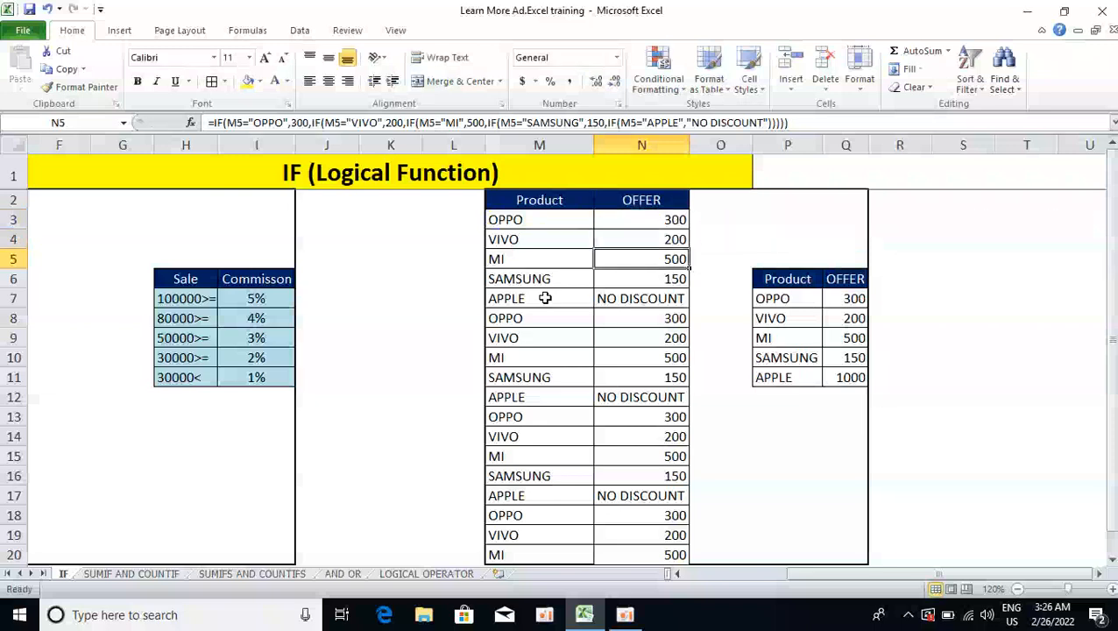
{"action": "key", "text": "Left"}
{"action": "key", "text": "Down"}
{"action": "key", "text": "Down"}
{"action": "key", "text": "Down"}
{"action": "key", "text": "Up"}
{"action": "key", "text": "Up"}
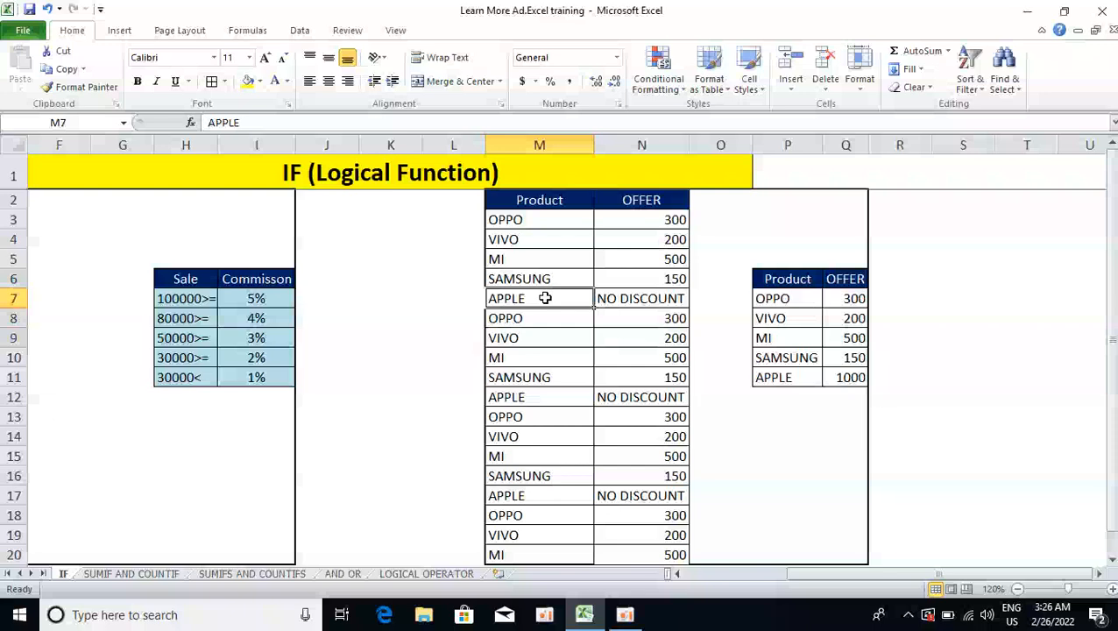
{"action": "double_click", "coordinate": [545, 298]}
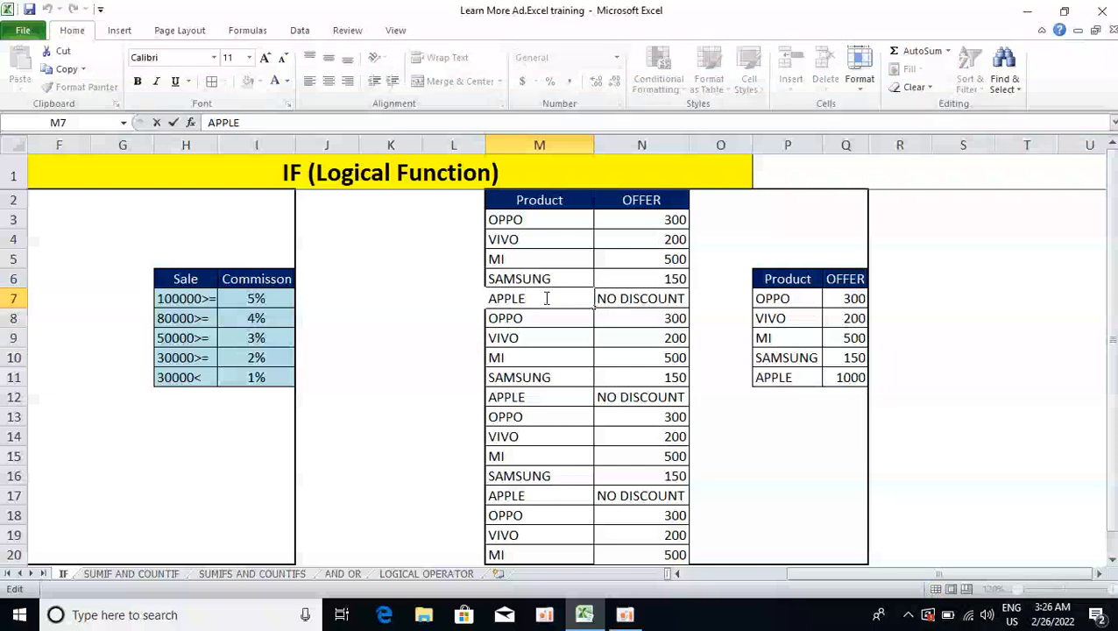
{"action": "key", "text": "Escape"}
{"action": "key", "text": "Right"}
{"action": "key", "text": "Right"}
{"action": "key", "text": "Up"}
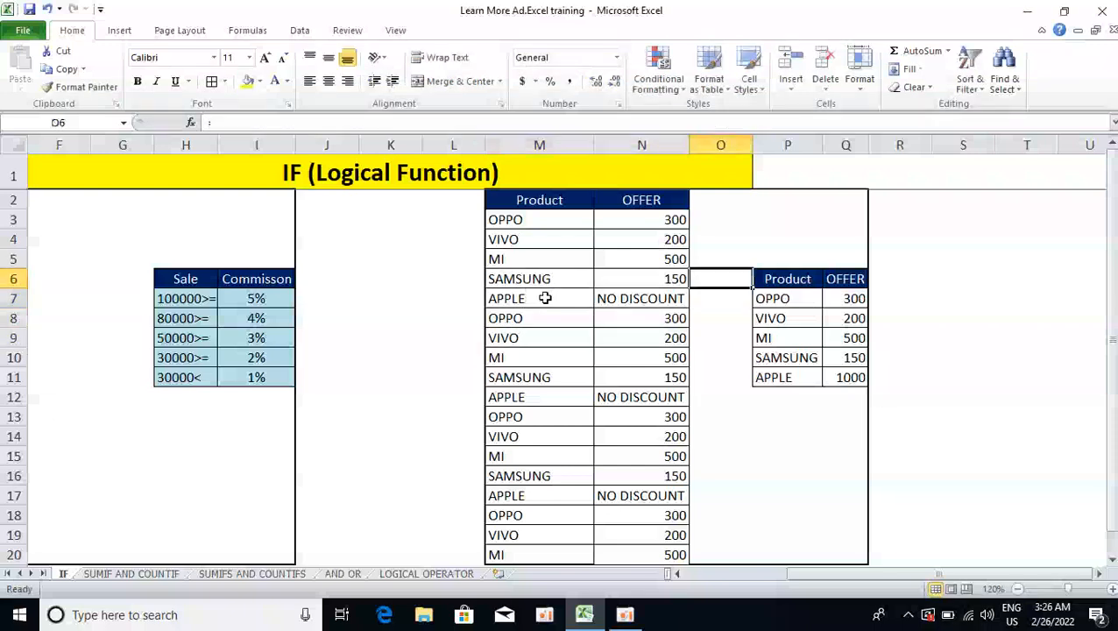
Retype "APPLE" in the last IF condition of N3, enter the formula and select the offers N3:N20.
{"action": "key", "text": "Left"}
{"action": "key", "text": "Down"}
{"action": "key", "text": "ctrl+Up"}
{"action": "key", "text": "Down"}
{"action": "key", "text": "F2"}
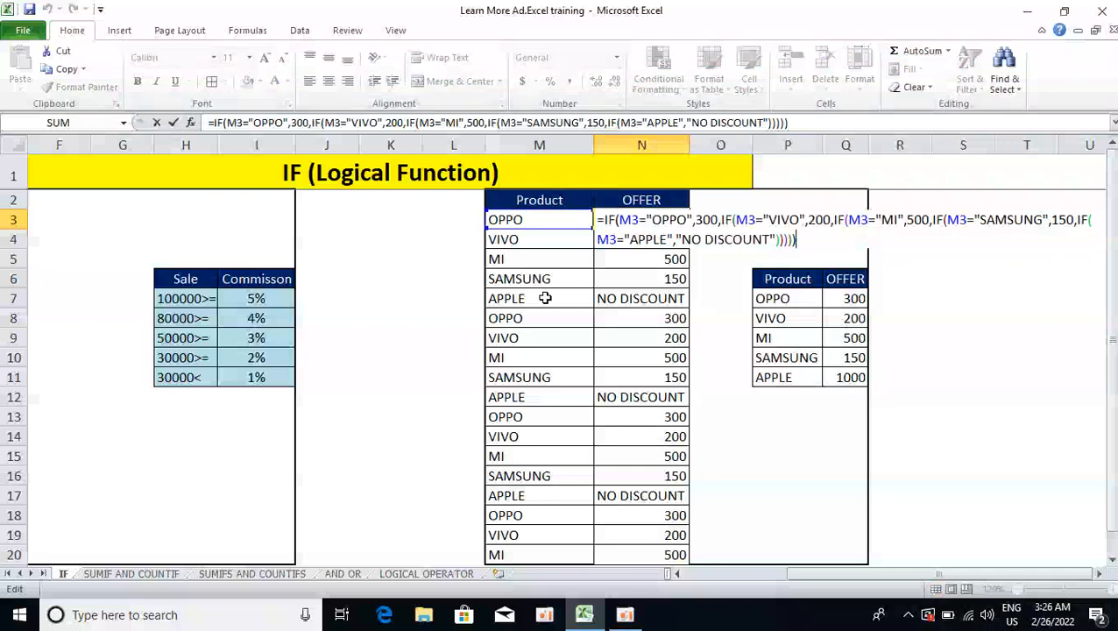
{"action": "key", "text": "Left"}
{"action": "key", "text": "Left"}
{"action": "key", "text": "Left"}
{"action": "key", "text": "Left"}
{"action": "key", "text": "Left"}
{"action": "key", "text": "Left"}
{"action": "key", "text": "Left"}
{"action": "key", "text": "Left"}
{"action": "key", "text": "Left"}
{"action": "key", "text": "Left"}
{"action": "key", "text": "Left"}
{"action": "key", "text": "Left"}
{"action": "key", "text": "Left"}
{"action": "key", "text": "Left"}
{"action": "key", "text": "Left"}
{"action": "key", "text": "Left"}
{"action": "key", "text": "Left"}
{"action": "key", "text": "Left"}
{"action": "key", "text": "Left"}
{"action": "key", "text": "Left"}
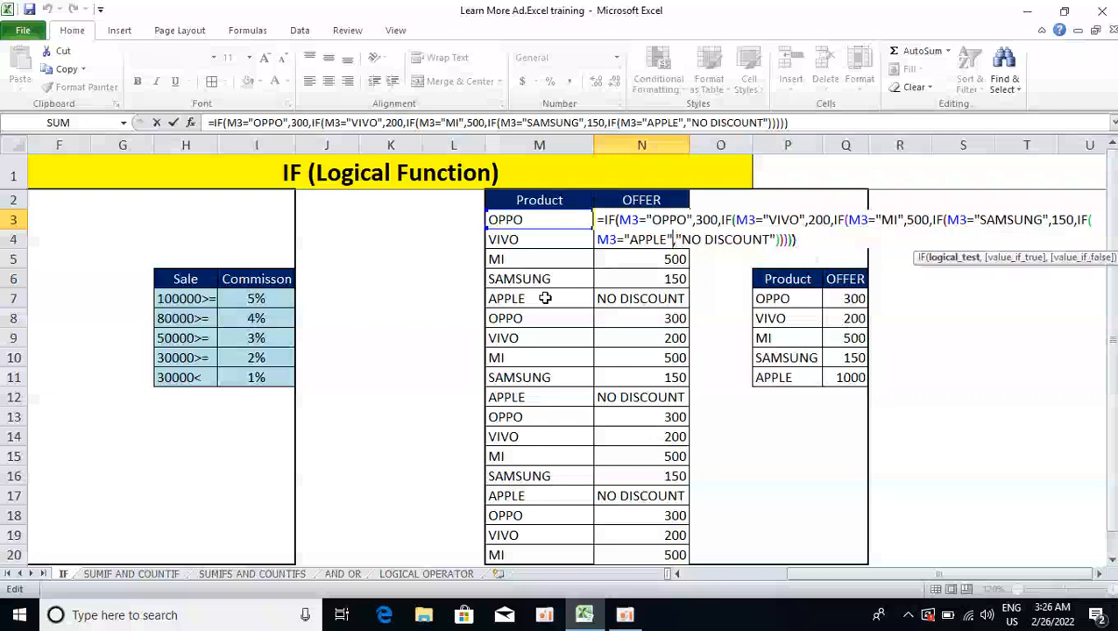
{"action": "key", "text": "BackSpace"}
{"action": "key", "text": "BackSpace"}
{"action": "key", "text": "BackSpace"}
{"action": "key", "text": "BackSpace"}
{"action": "key", "text": "BackSpace"}
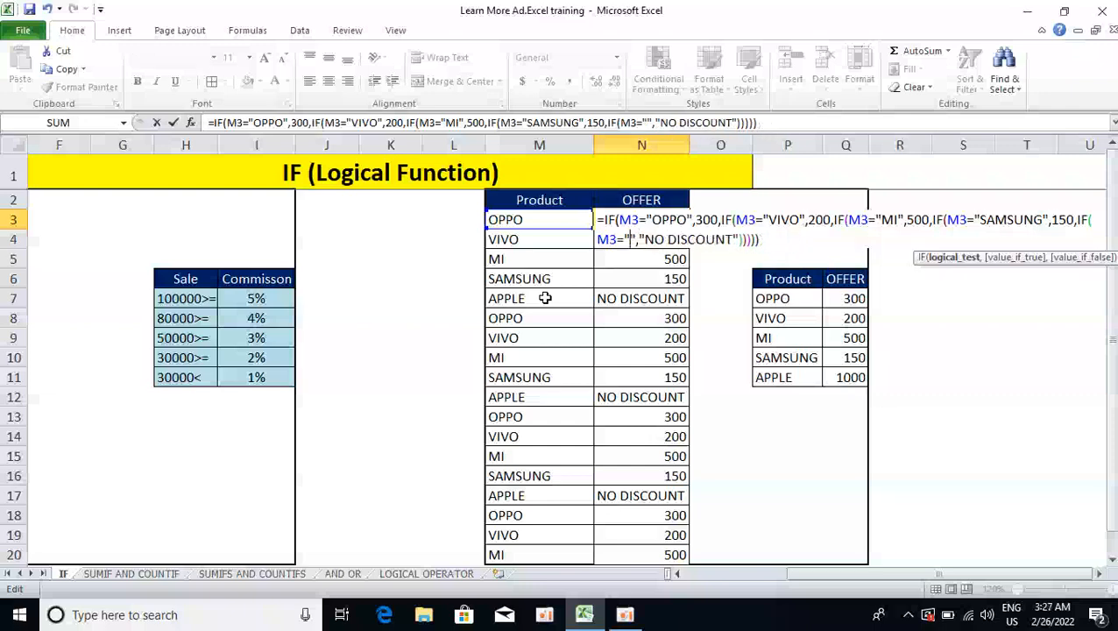
{"action": "type", "text": "A"}
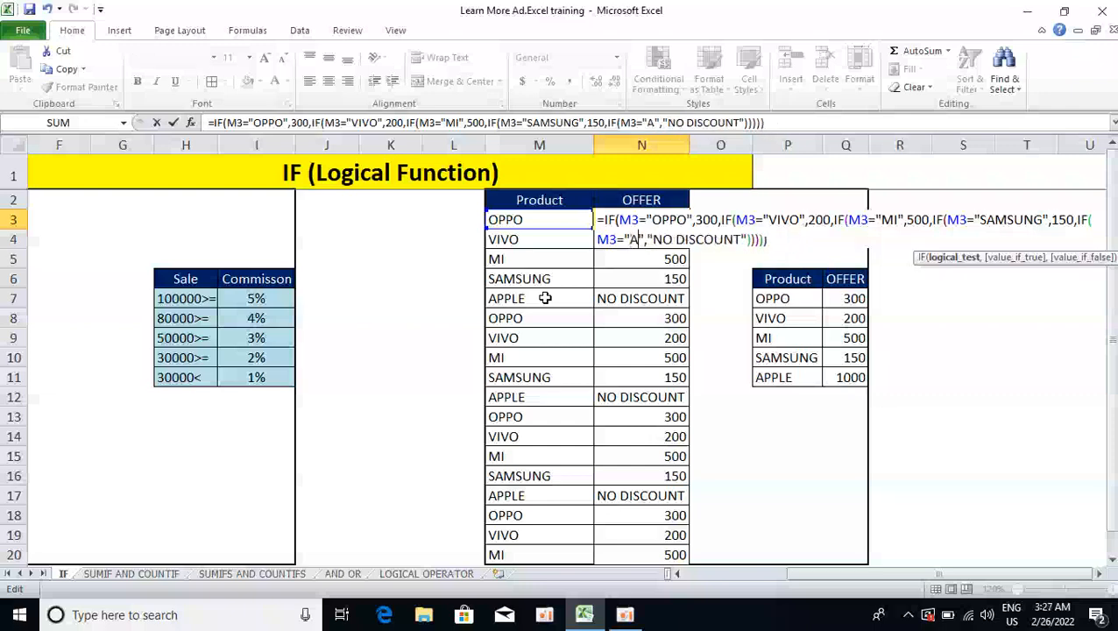
{"action": "type", "text": "PP"}
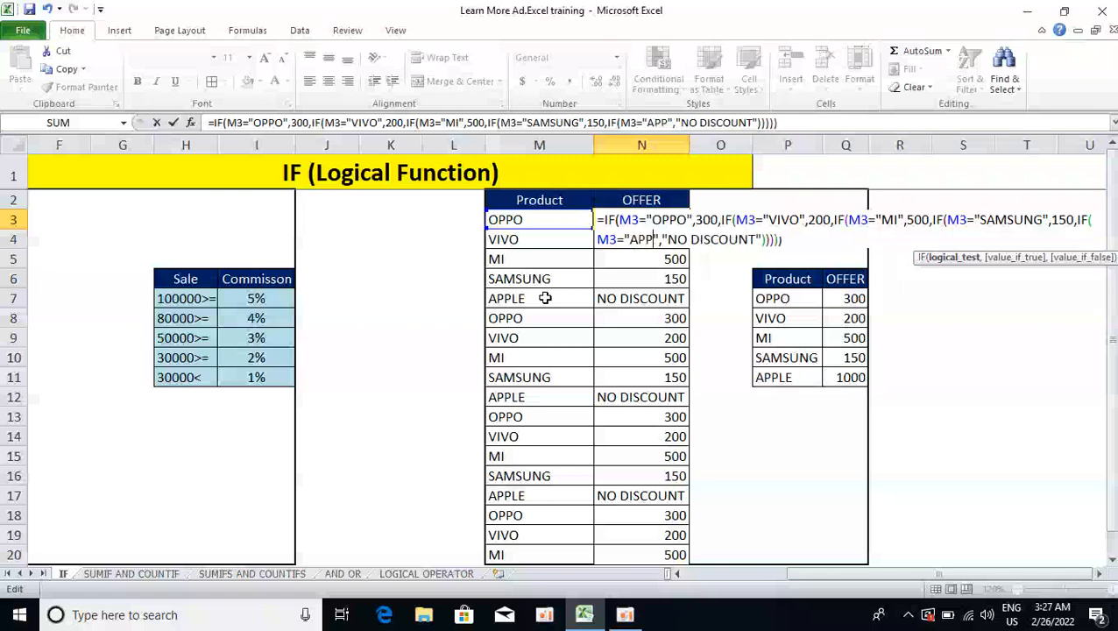
{"action": "type", "text": "LE"}
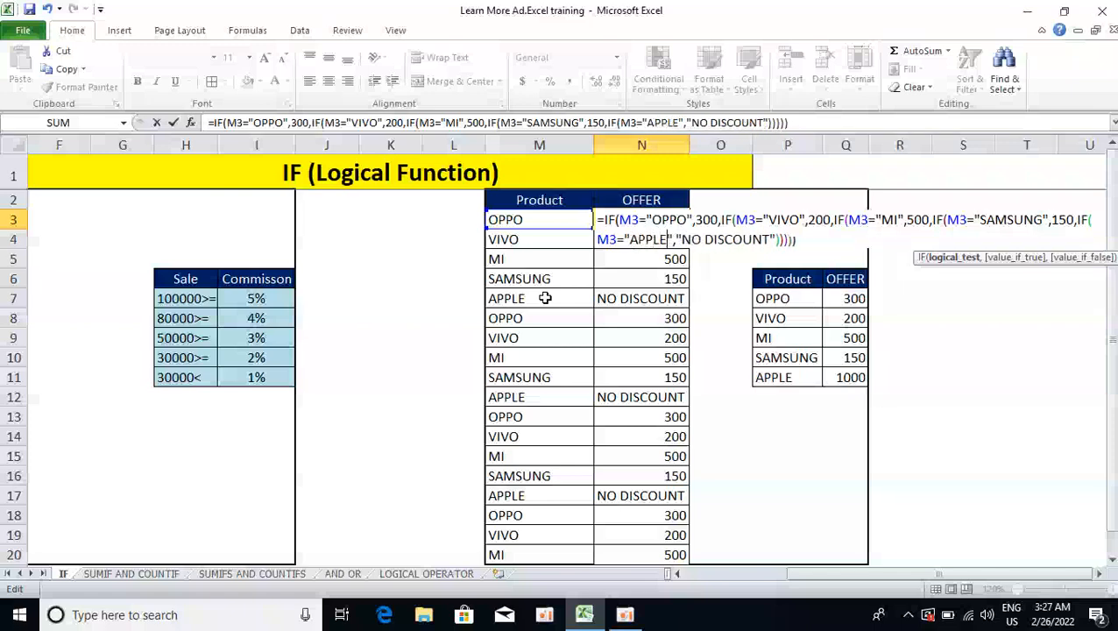
{"action": "key", "text": "Return"}
{"action": "key", "text": "Up"}
{"action": "key", "text": "ctrl+shift+Down"}
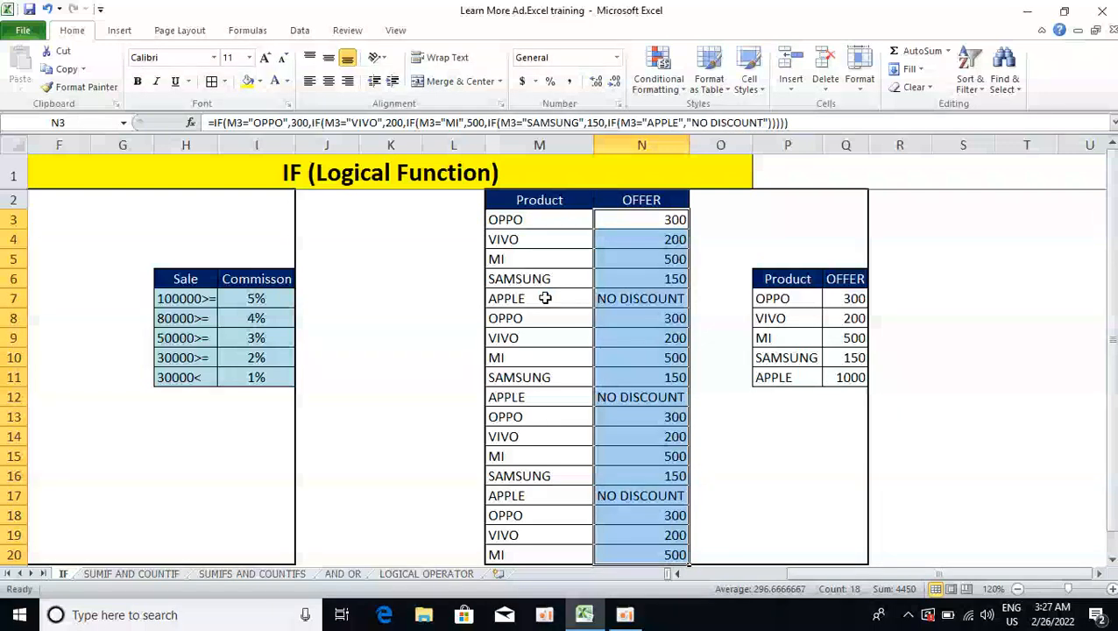
Re-enter the product name APPLE in M7.
{"action": "key", "text": "Left"}
{"action": "key", "text": "Down"}
{"action": "key", "text": "Down"}
{"action": "key", "text": "Down"}
{"action": "key", "text": "Down"}
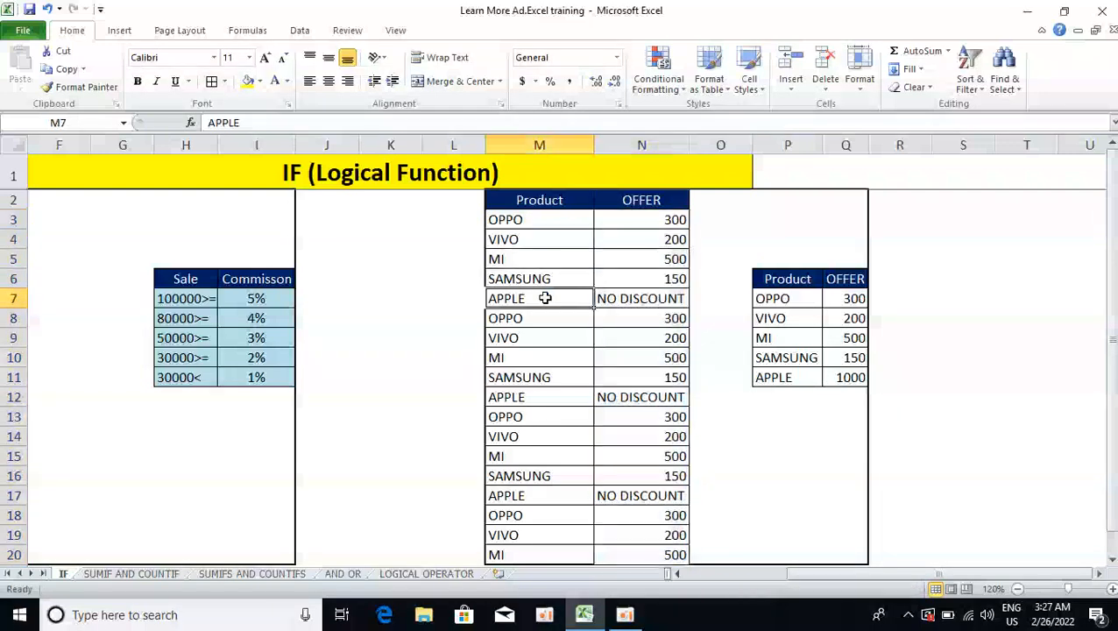
{"action": "type", "text": "APPLE"}
{"action": "key", "text": "Return"}
{"action": "key", "text": "Up"}
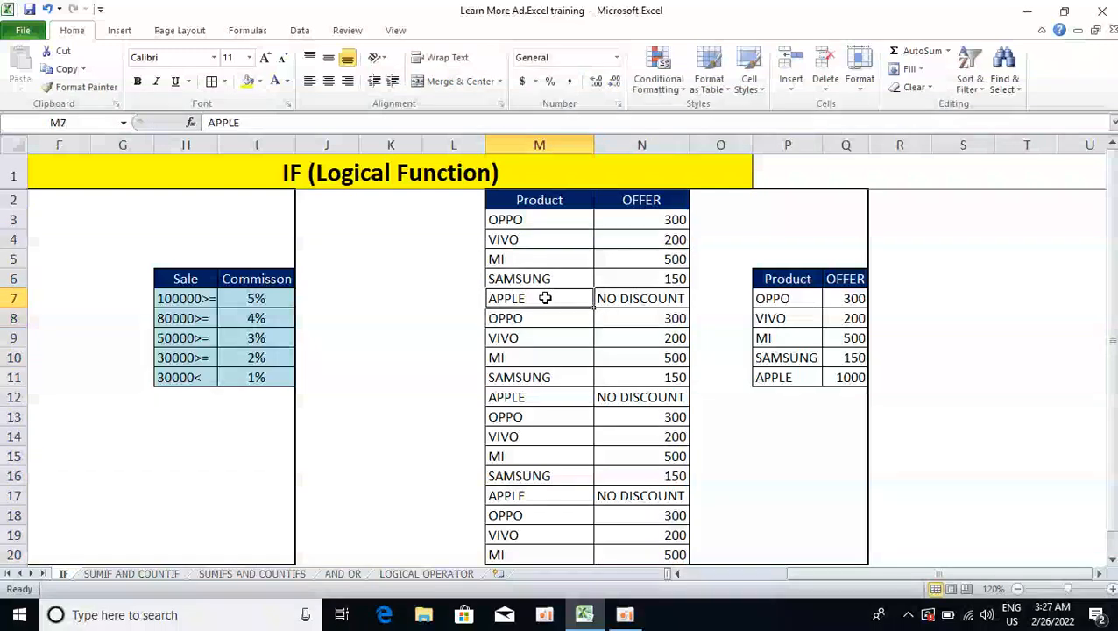
Copy the APPLE entry from M7 into M12.
{"action": "key", "text": "ctrl+c"}
{"action": "key", "text": "Down"}
{"action": "key", "text": "Down"}
{"action": "key", "text": "Down"}
{"action": "key", "text": "Down"}
{"action": "key", "text": "Down"}
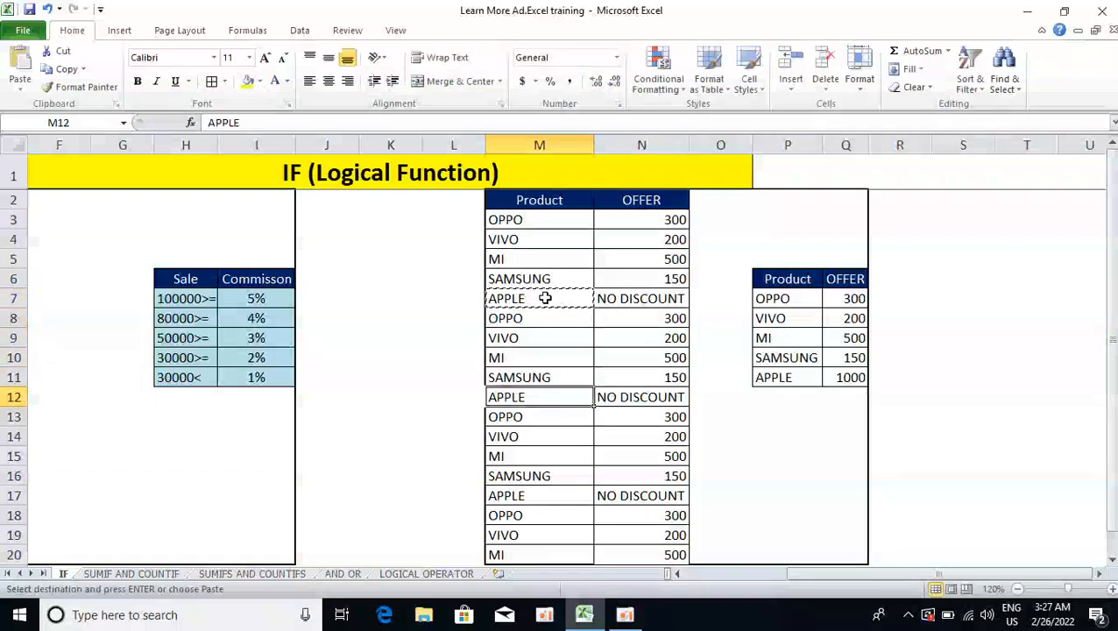
{"action": "key", "text": "ctrl+v"}
{"action": "key", "text": "Down"}
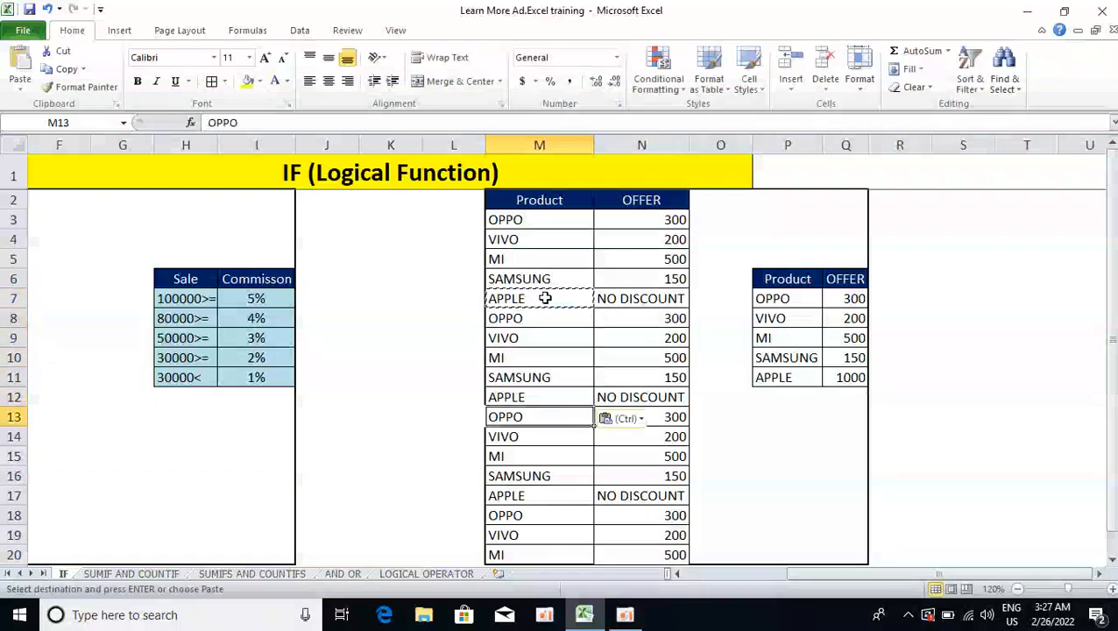
{"action": "key", "text": "Escape"}
Review the first products and examine the full APPLE text inside M7.
{"action": "key", "text": "Up"}
{"action": "key", "text": "ctrl+Up"}
{"action": "key", "text": "Down"}
{"action": "key", "text": "Down"}
{"action": "key", "text": "Down"}
{"action": "key", "text": "Down"}
{"action": "key", "text": "Down"}
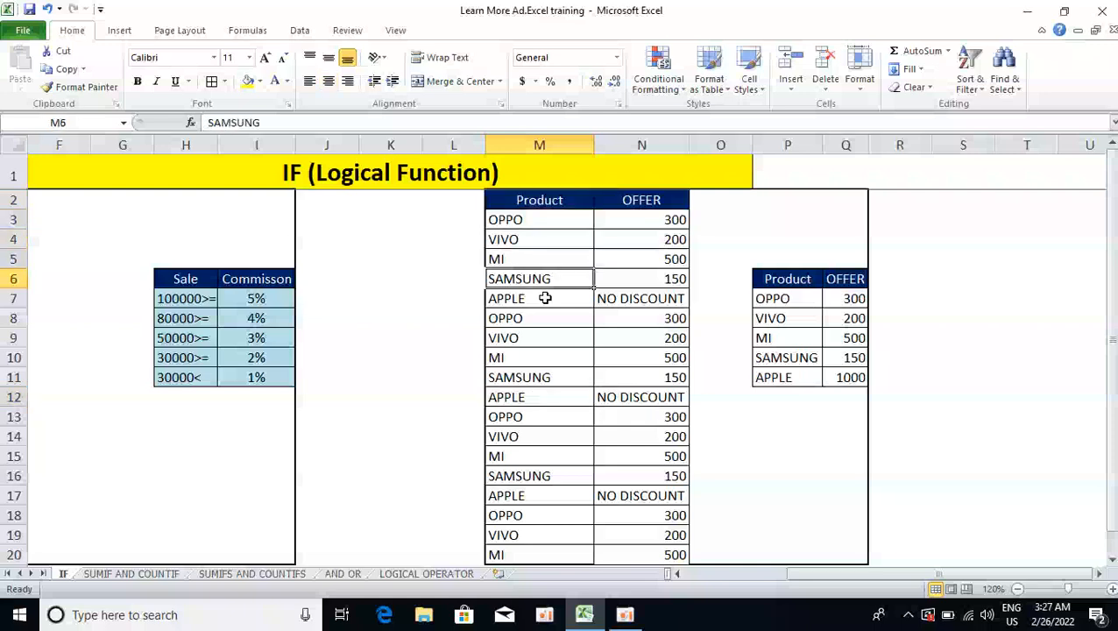
{"action": "key", "text": "Right"}
{"action": "key", "text": "Left"}
{"action": "key", "text": "Right"}
{"action": "key", "text": "Left"}
{"action": "double_click", "coordinate": [545, 297]}
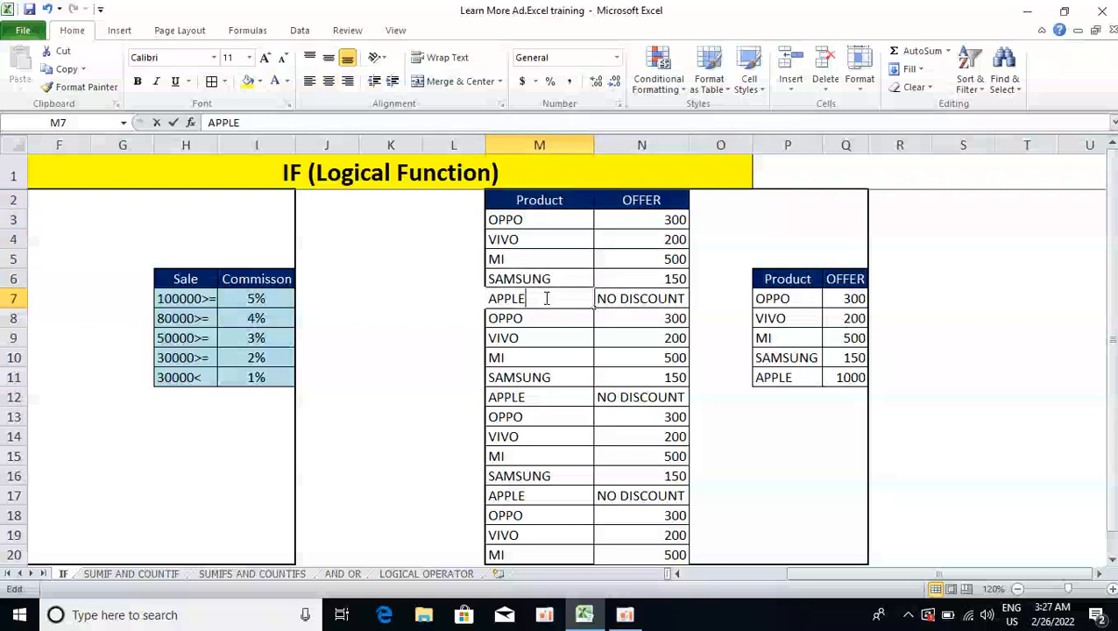
{"action": "key", "text": "shift+Home"}
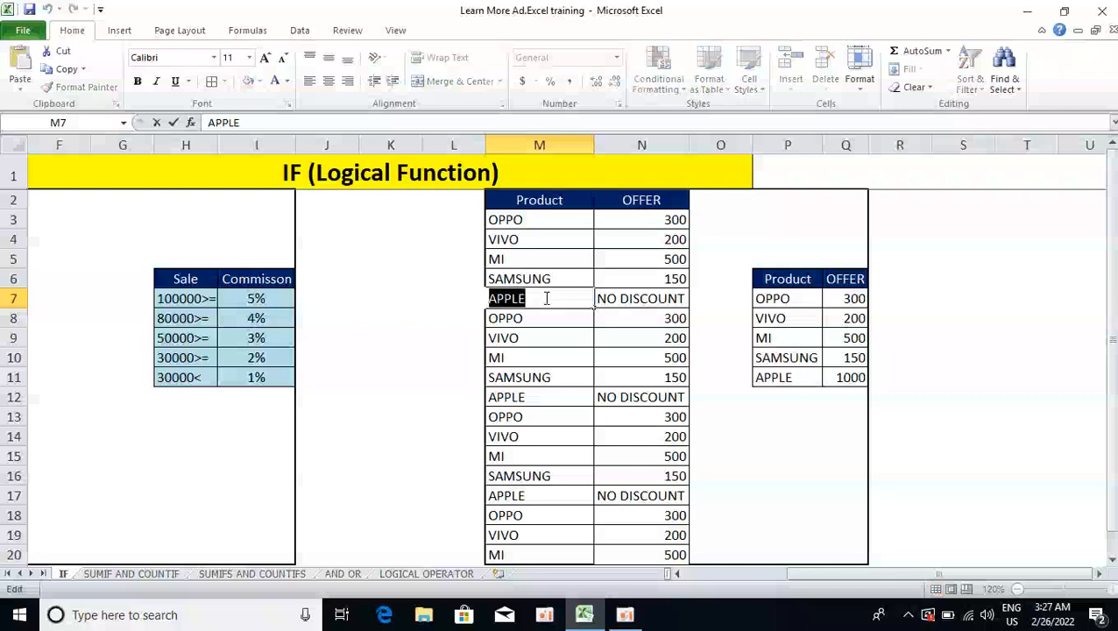
{"action": "key", "text": "Escape"}
Examine the "APPLE" text in the last IF condition of N3 and keep the formula as written.
{"action": "key", "text": "Right"}
{"action": "key", "text": "Up"}
{"action": "key", "text": "Up"}
{"action": "key", "text": "Up"}
{"action": "key", "text": "Up"}
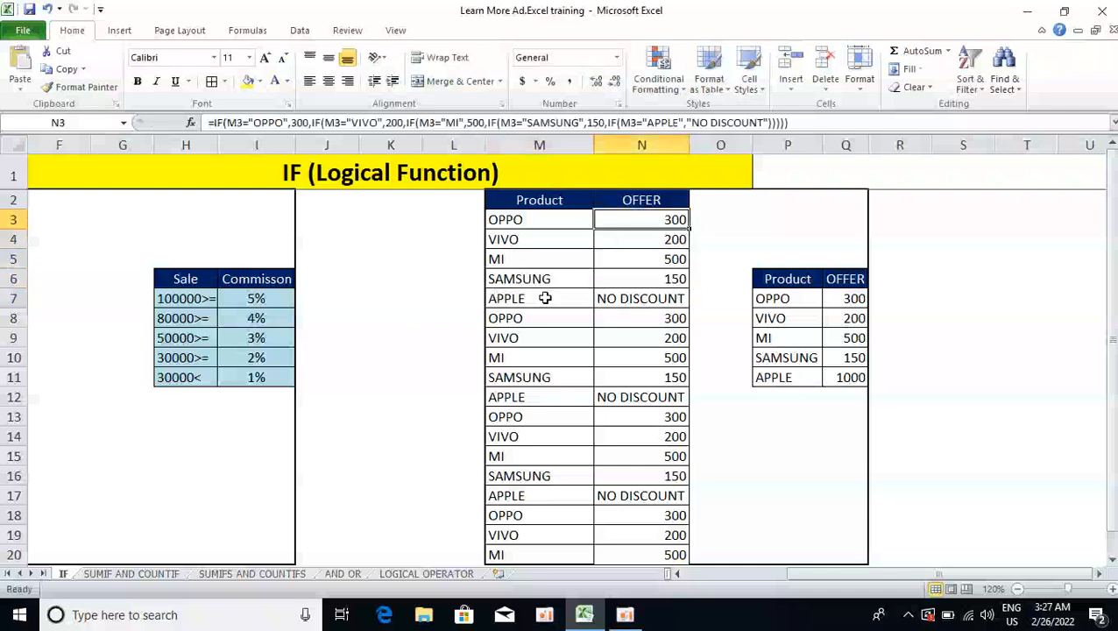
{"action": "key", "text": "F2"}
{"action": "key", "text": "Left"}
{"action": "key", "text": "Left"}
{"action": "key", "text": "Left"}
{"action": "key", "text": "Left"}
{"action": "key", "text": "Left"}
{"action": "key", "text": "Left"}
{"action": "key", "text": "Left"}
{"action": "key", "text": "Left"}
{"action": "key", "text": "Left"}
{"action": "key", "text": "Left"}
{"action": "key", "text": "Left"}
{"action": "key", "text": "Left"}
{"action": "key", "text": "Left"}
{"action": "key", "text": "Left"}
{"action": "key", "text": "Left"}
{"action": "key", "text": "Left"}
{"action": "key", "text": "Left"}
{"action": "key", "text": "Left"}
{"action": "key", "text": "Left"}
{"action": "key", "text": "Left"}
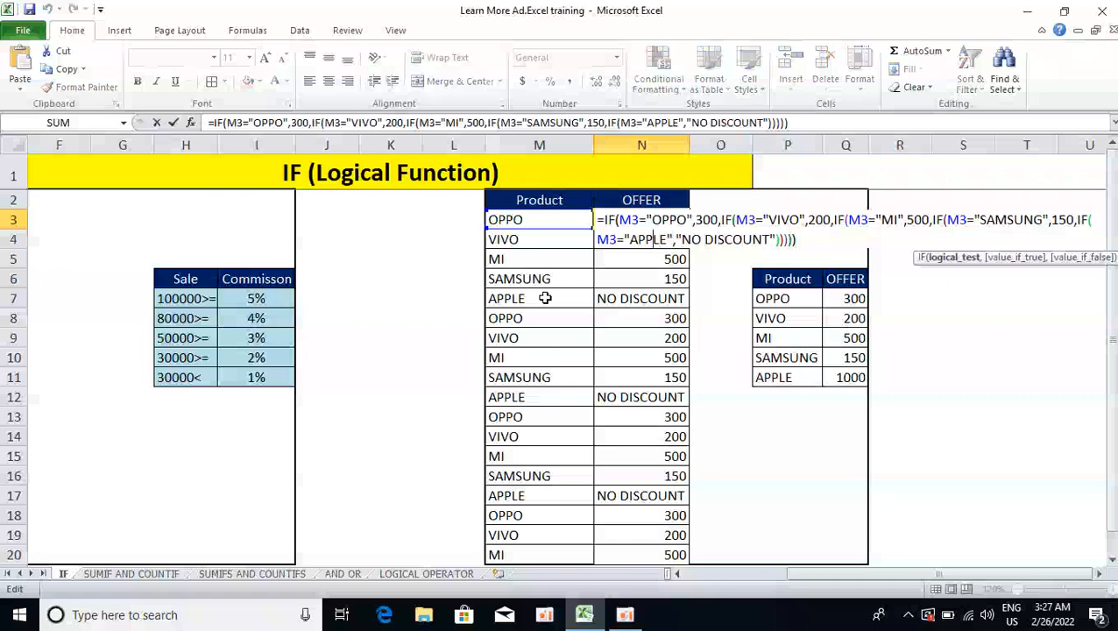
{"action": "key", "text": "Right"}
{"action": "key", "text": "Right"}
{"action": "key", "text": "Right"}
{"action": "key", "text": "Left"}
{"action": "key", "text": "shift+Left"}
{"action": "key", "text": "shift+Left"}
{"action": "key", "text": "shift+Left"}
{"action": "key", "text": "shift+Left"}
{"action": "key", "text": "shift+Left"}
{"action": "key", "text": "shift+Left"}
{"action": "key", "text": "shift+Right"}
{"action": "key", "text": "shift+Left"}
{"action": "key", "text": "Right"}
{"action": "key", "text": "Return"}
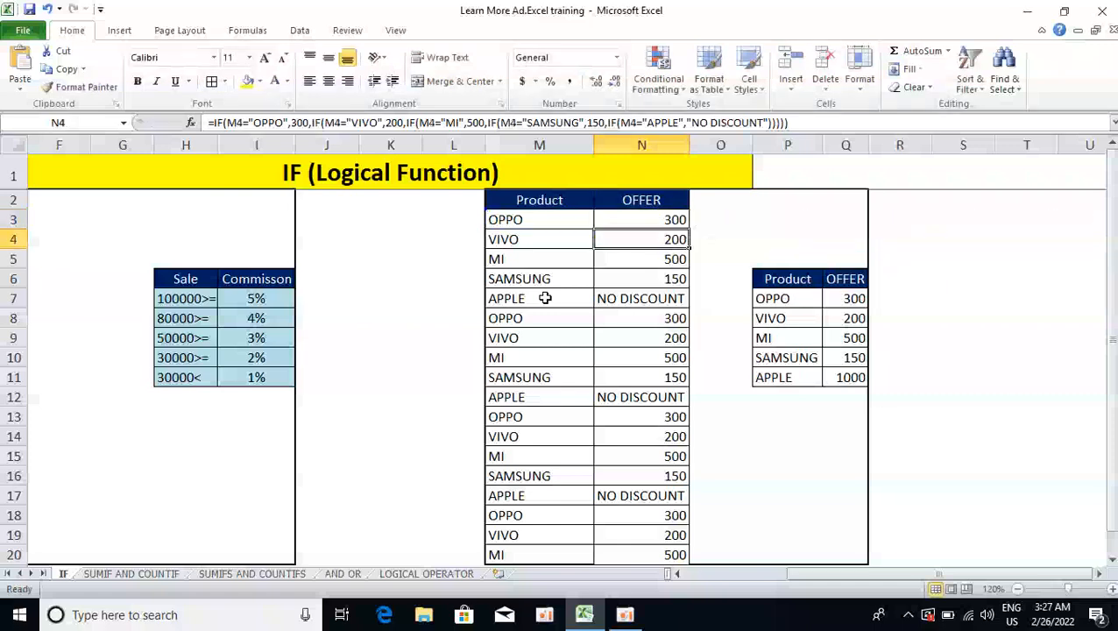
Examine the OFFER column's results from N3 down to its last filled row.
{"action": "key", "text": "Up"}
{"action": "key", "text": "ctrl+shift+Down"}
{"action": "key", "text": "Down"}
{"action": "key", "text": "ctrl+Down"}
{"action": "key", "text": "Down"}
{"action": "key", "text": "Up"}
{"action": "key", "text": "ctrl+Up"}
{"action": "key", "text": "Down"}
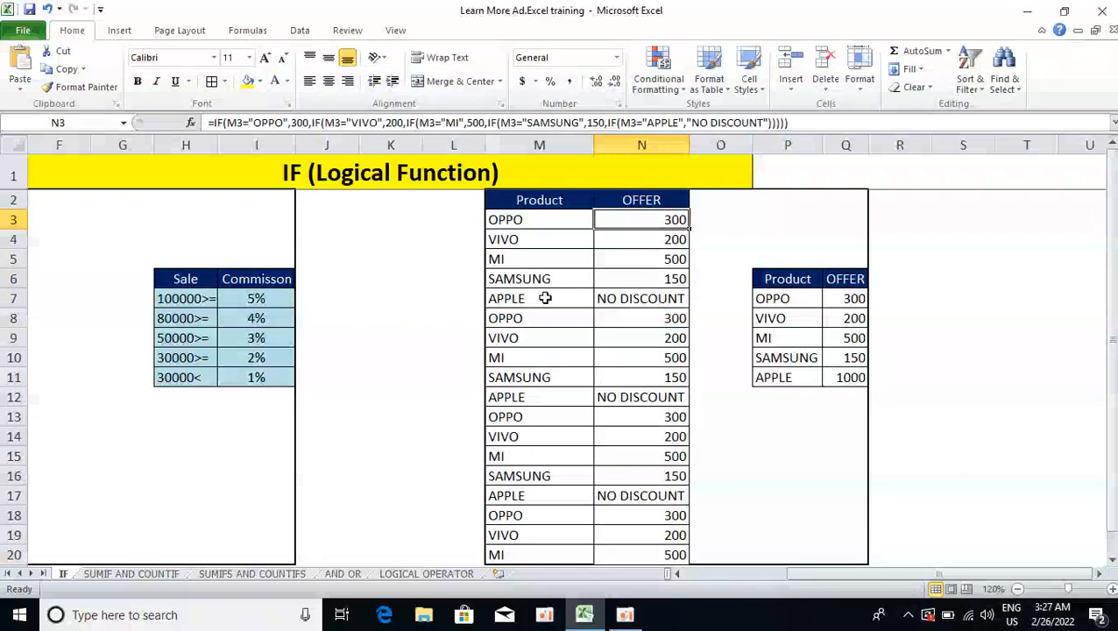
Change the product in M7 to MI to test the offer formula in N7.
{"action": "key", "text": "Down"}
{"action": "key", "text": "Down"}
{"action": "key", "text": "Down"}
{"action": "key", "text": "Down"}
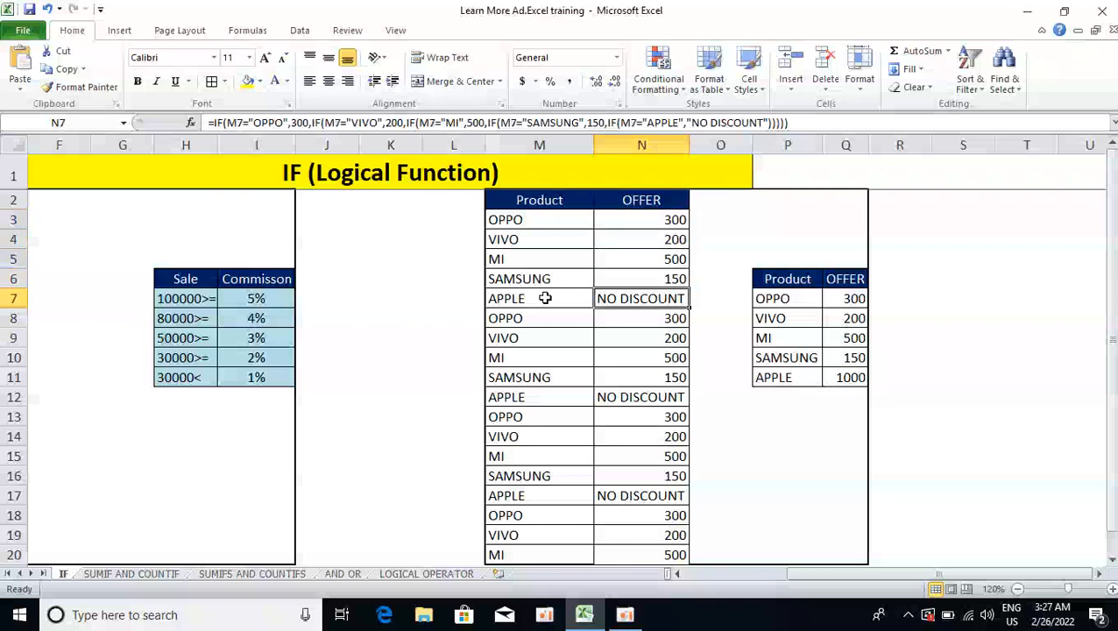
{"action": "key", "text": "Left"}
{"action": "type", "text": "MI"}
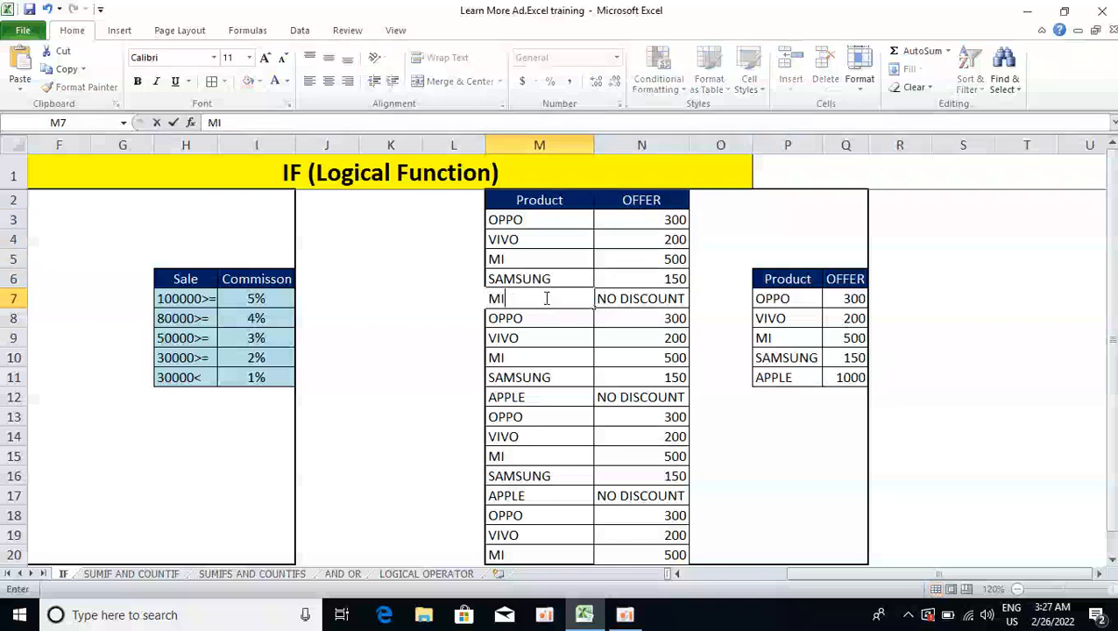
{"action": "key", "text": "Return"}
{"action": "key", "text": "Up"}
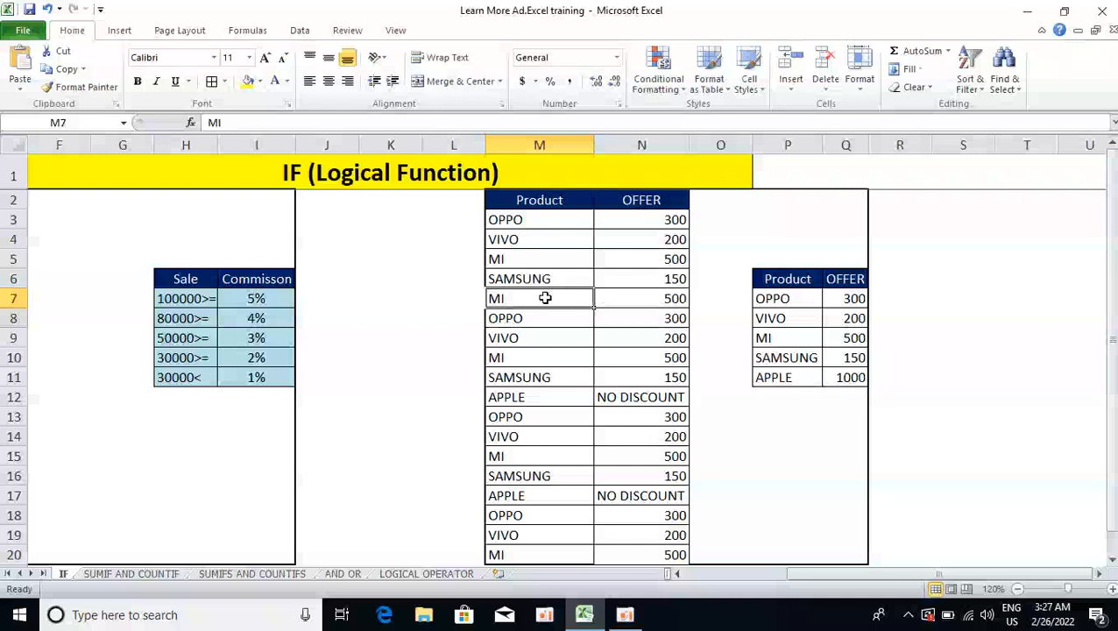
Restore APPLE as the product name in M7.
{"action": "type", "text": "APPLE"}
{"action": "key", "text": "Return"}
{"action": "key", "text": "Up"}
Insert the missing offer value 1000 for the APPLE condition, before "NO DISCOUNT", in the nested IF formula in N3.
{"action": "key", "text": "Right"}
{"action": "key", "text": "Right"}
{"action": "key", "text": "Right"}
{"action": "key", "text": "Down"}
{"action": "key", "text": "Left"}
{"action": "key", "text": "Left"}
{"action": "key", "text": "ctrl+Up"}
{"action": "key", "text": "Down"}
{"action": "key", "text": "F2"}
{"action": "key", "text": "Left"}
{"action": "key", "text": "Left"}
{"action": "key", "text": "Left"}
{"action": "key", "text": "Left"}
{"action": "key", "text": "Left"}
{"action": "key", "text": "Left"}
{"action": "key", "text": "Left"}
{"action": "key", "text": "Left"}
{"action": "key", "text": "Left"}
{"action": "key", "text": "Left"}
{"action": "key", "text": "Left"}
{"action": "key", "text": "Left"}
{"action": "key", "text": "Left"}
{"action": "key", "text": "Left"}
{"action": "key", "text": "Left"}
{"action": "key", "text": "Left"}
{"action": "key", "text": "Left"}
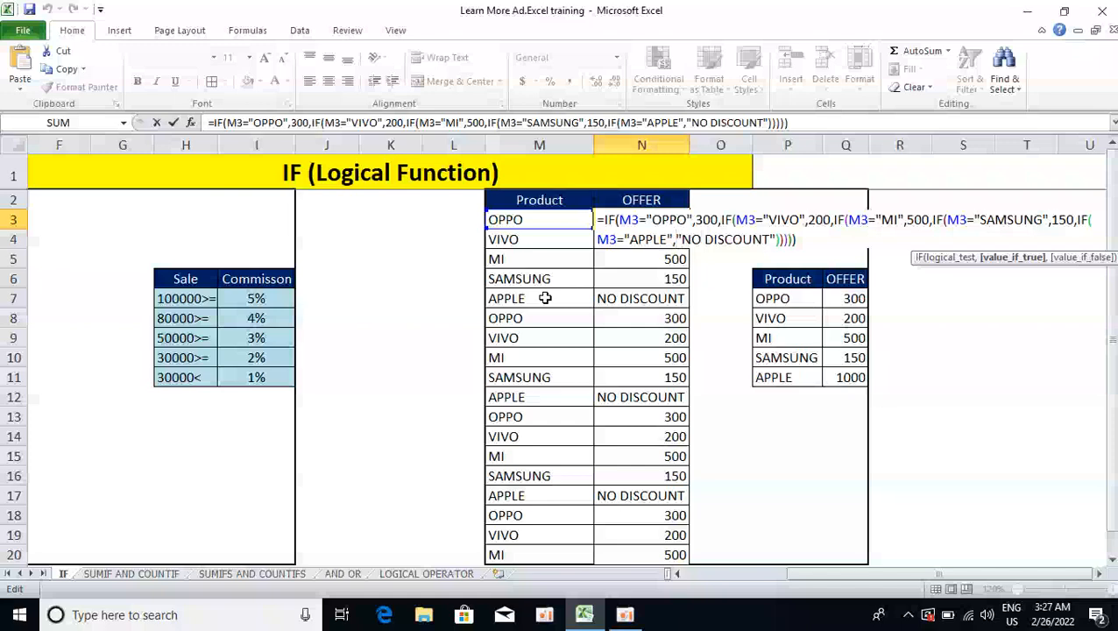
{"action": "type", "text": "100"}
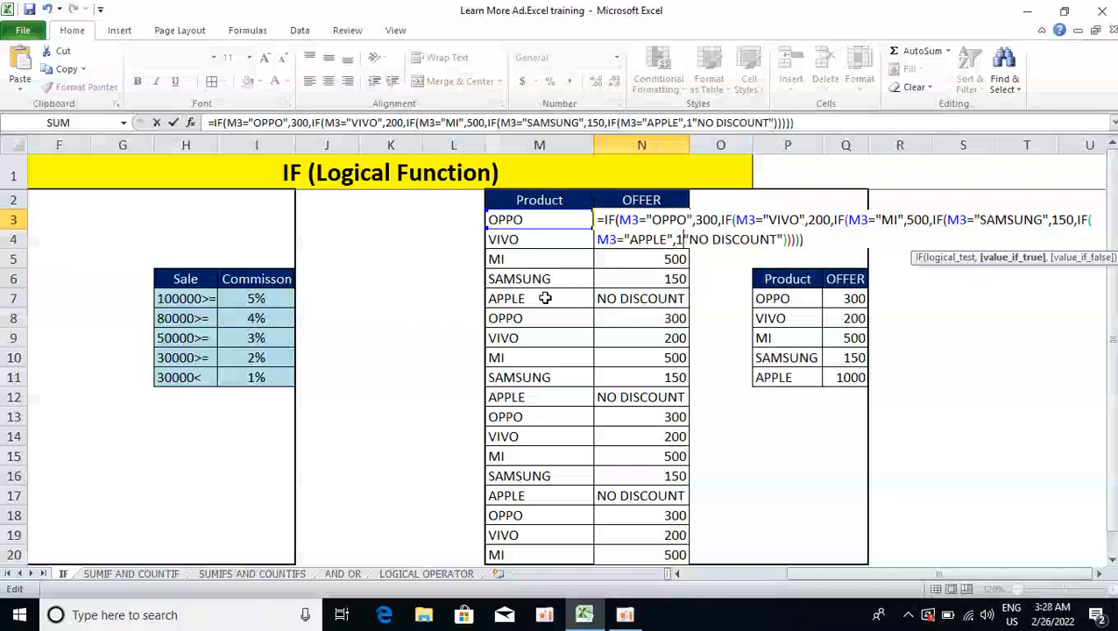
{"action": "key", "text": "BackSpace"}
{"action": "key", "text": "BackSpace"}
{"action": "type", "text": "000,"}
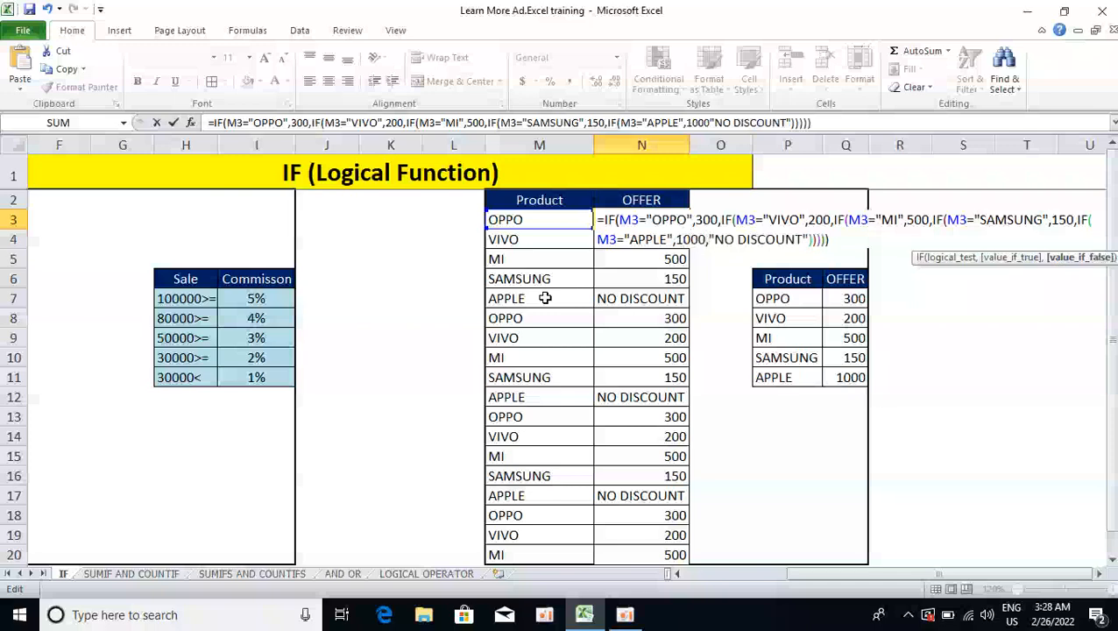
{"action": "key", "text": "Return"}
Fill the corrected formula from N3 down the whole OFFER column.
{"action": "key", "text": "Up"}
{"action": "key", "text": "ctrl+shift+Down"}
{"action": "key", "text": "ctrl+d"}
{"action": "key", "text": "Down"}
{"action": "key", "text": "Up"}
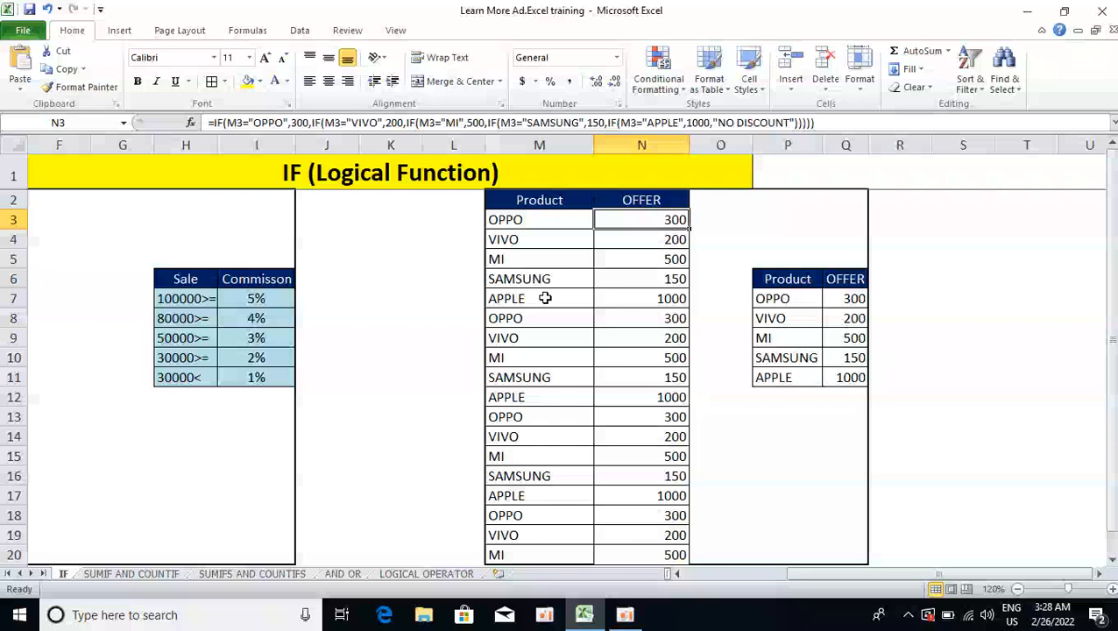
{"action": "key", "text": "Down"}
{"action": "key", "text": "Down"}
{"action": "key", "text": "Left"}
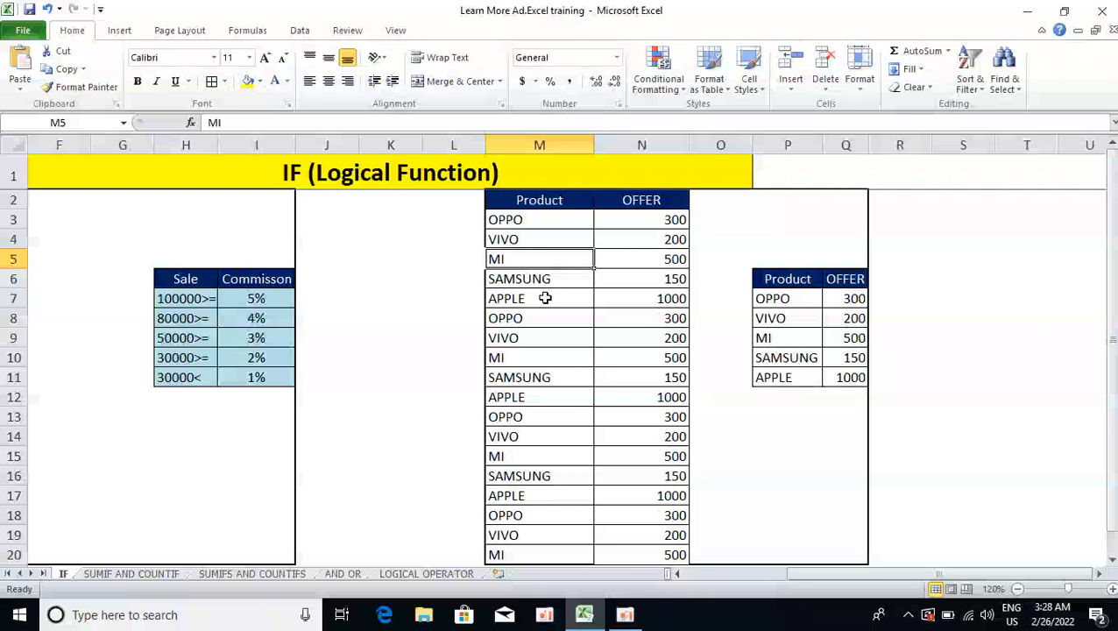
{"action": "key", "text": "alt+Tab"}
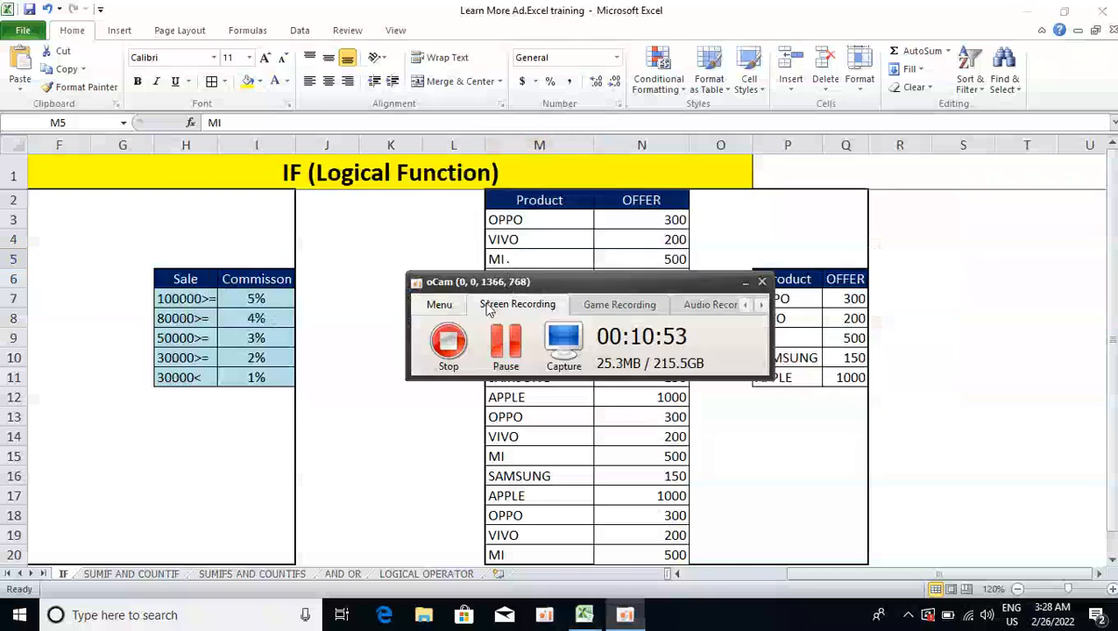